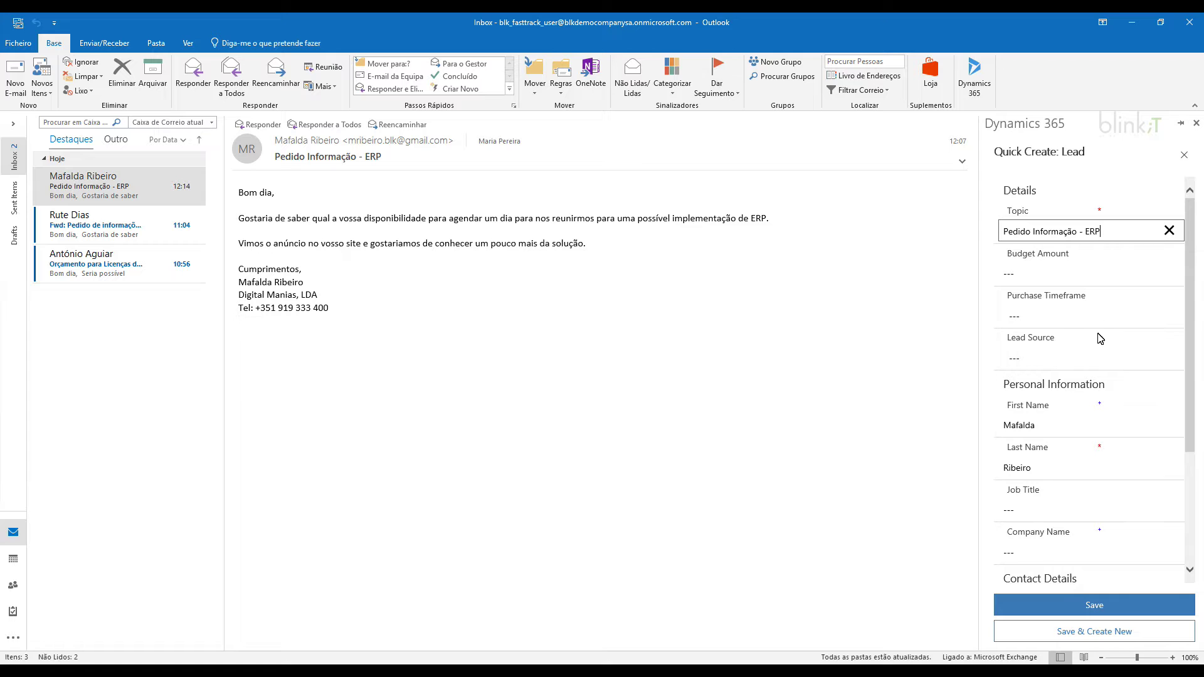
# Set the lead source to Web and the company name to Digital Manias, LDA.
pyautogui.click(1097, 363)
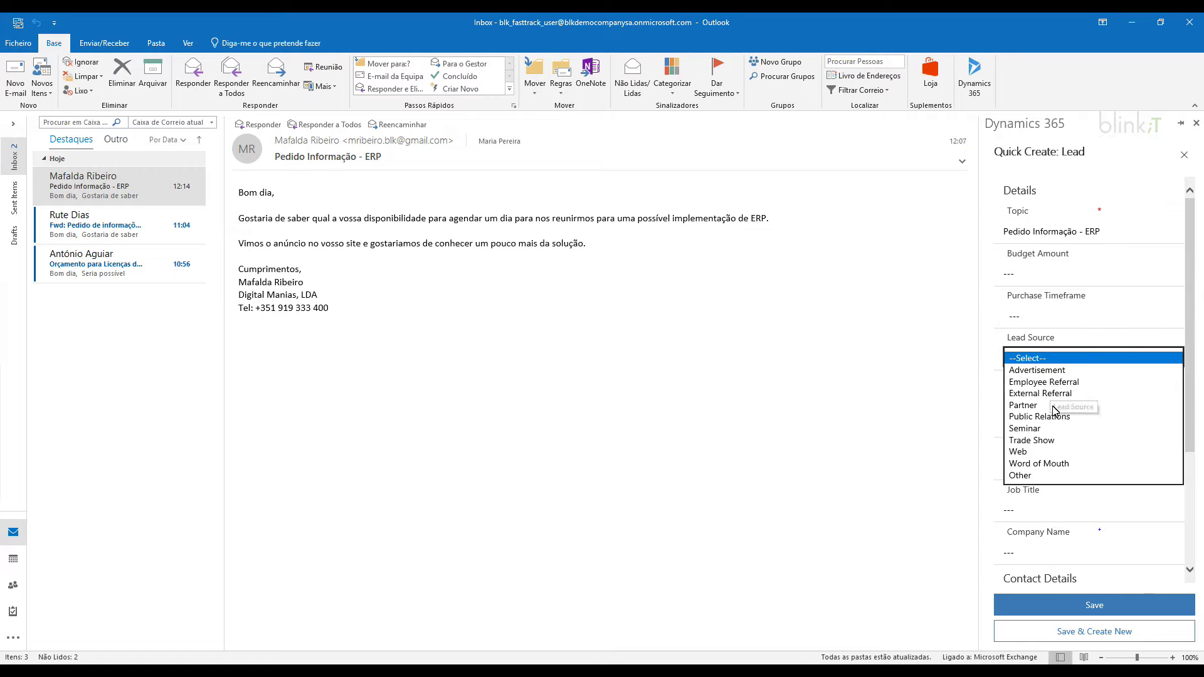
pyautogui.click(1059, 453)
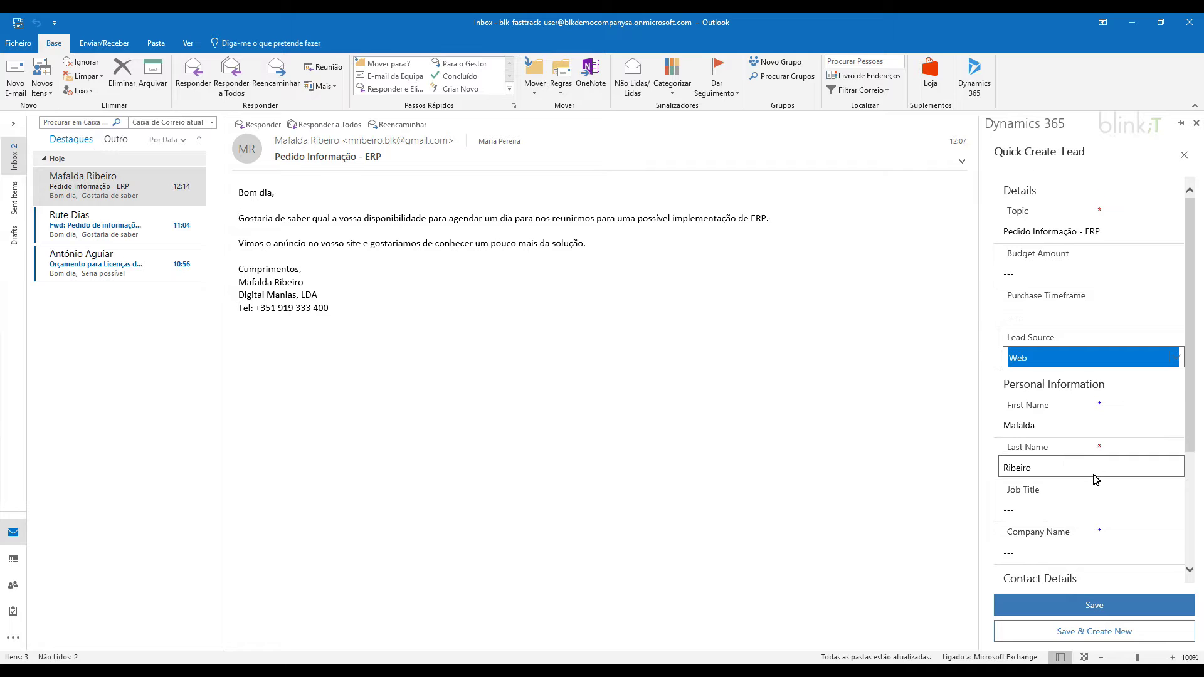
pyautogui.scroll(-2, 1095, 479)
pyautogui.click(1025, 431)
pyautogui.write('Digital Manias, LDA')
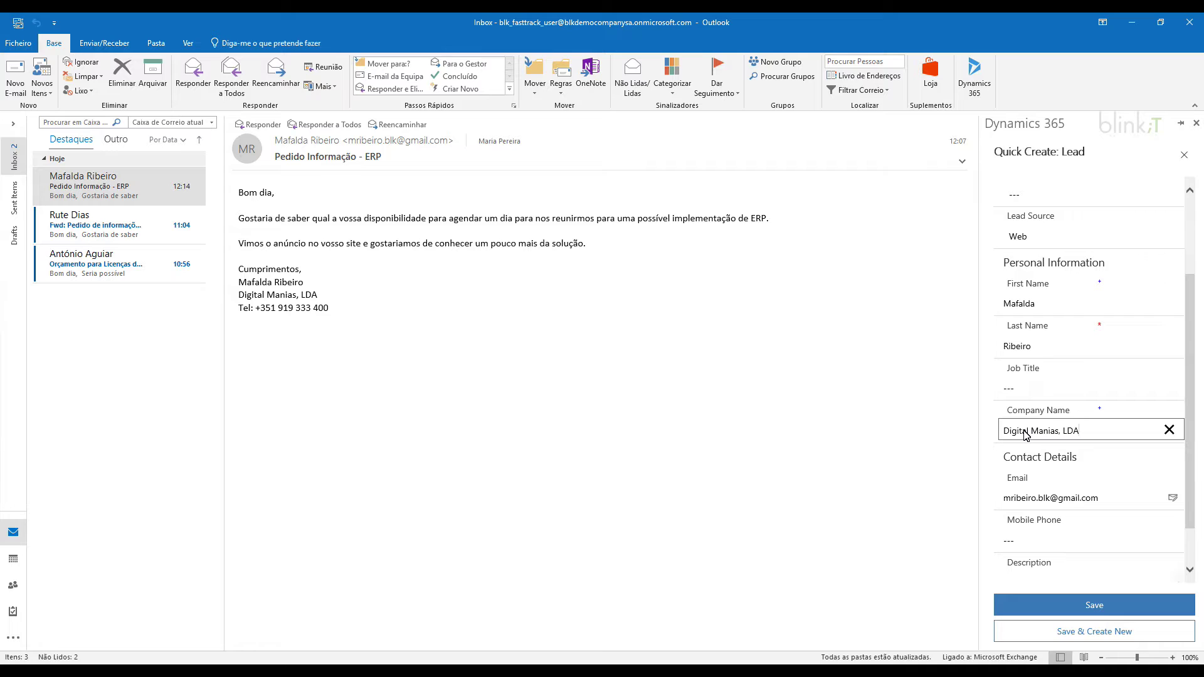
# Add a description about scheduling an ERP proposal meeting and save the lead.
pyautogui.scroll(-1, 1083, 477)
pyautogui.click(1017, 538)
pyautogui.write('A')
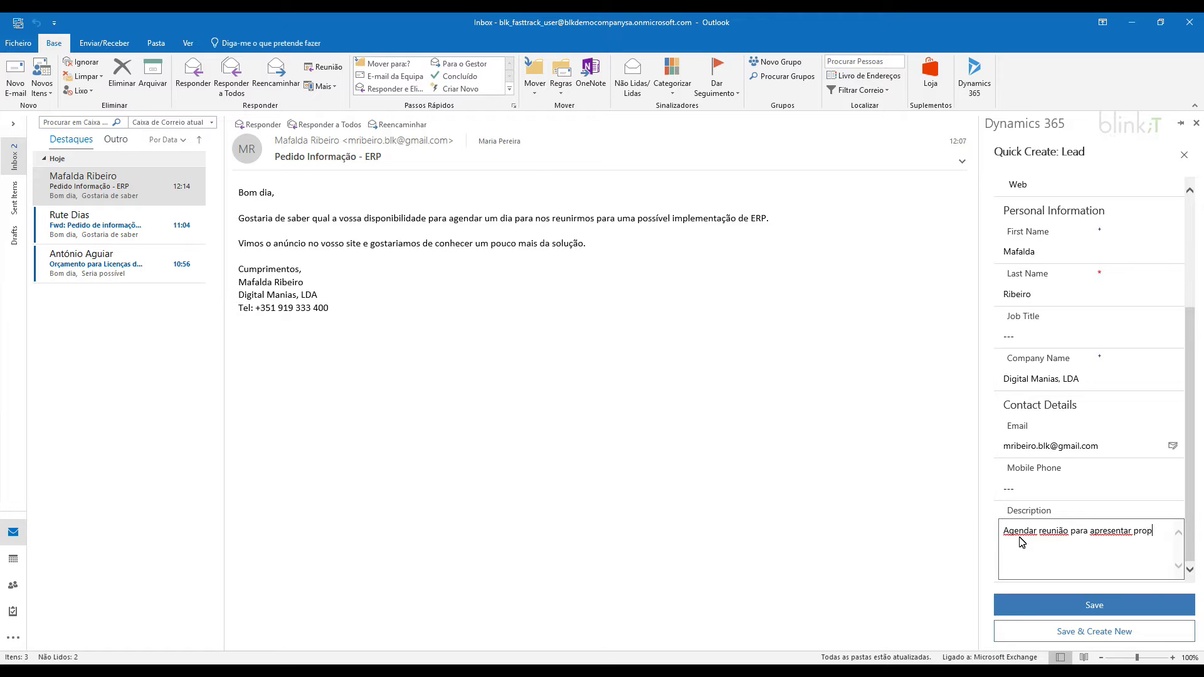
pyautogui.write('a de solução ERP')
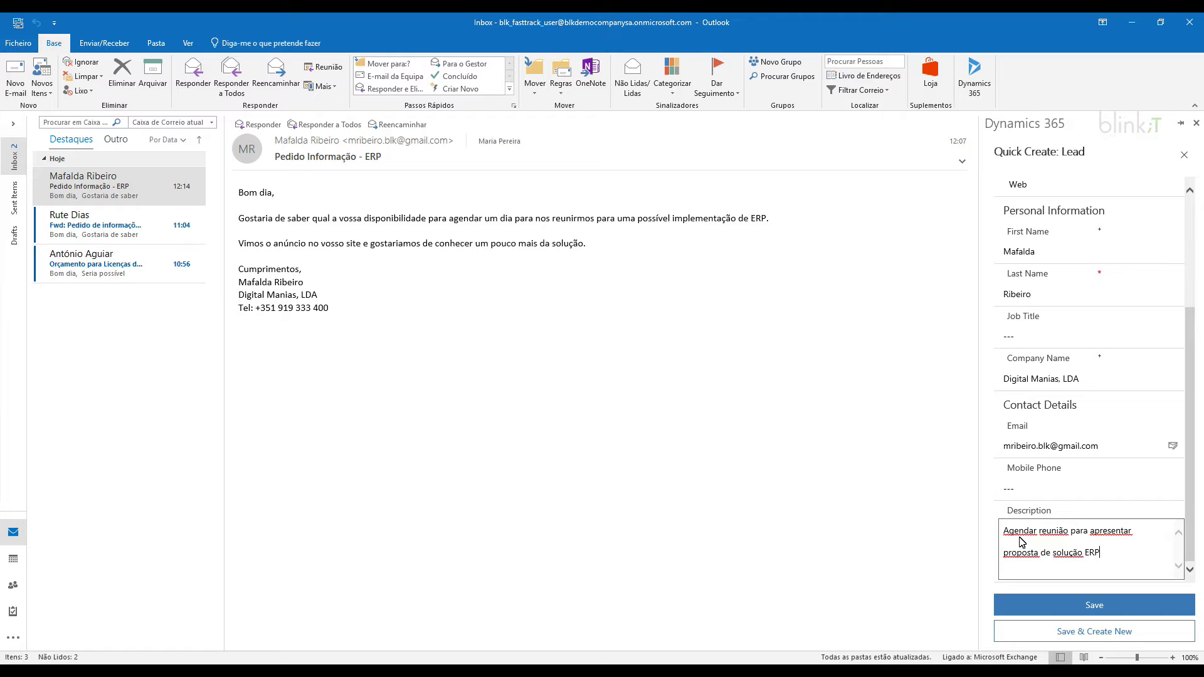
pyautogui.click(1050, 605)
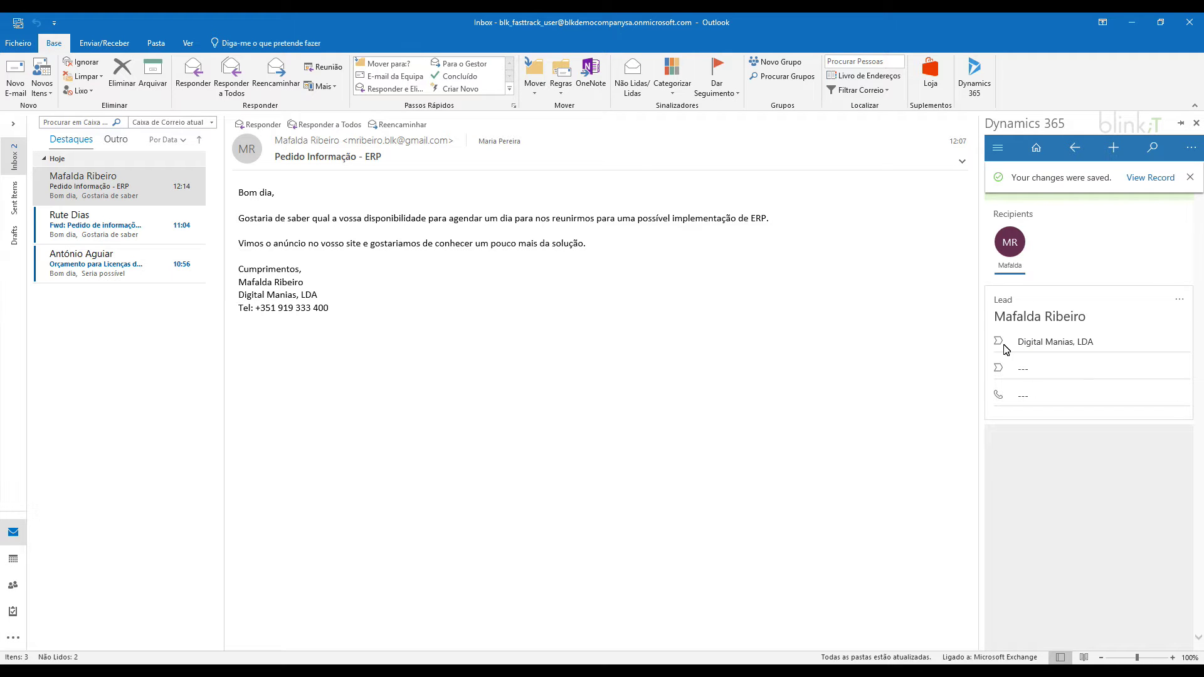
pyautogui.click(1191, 178)
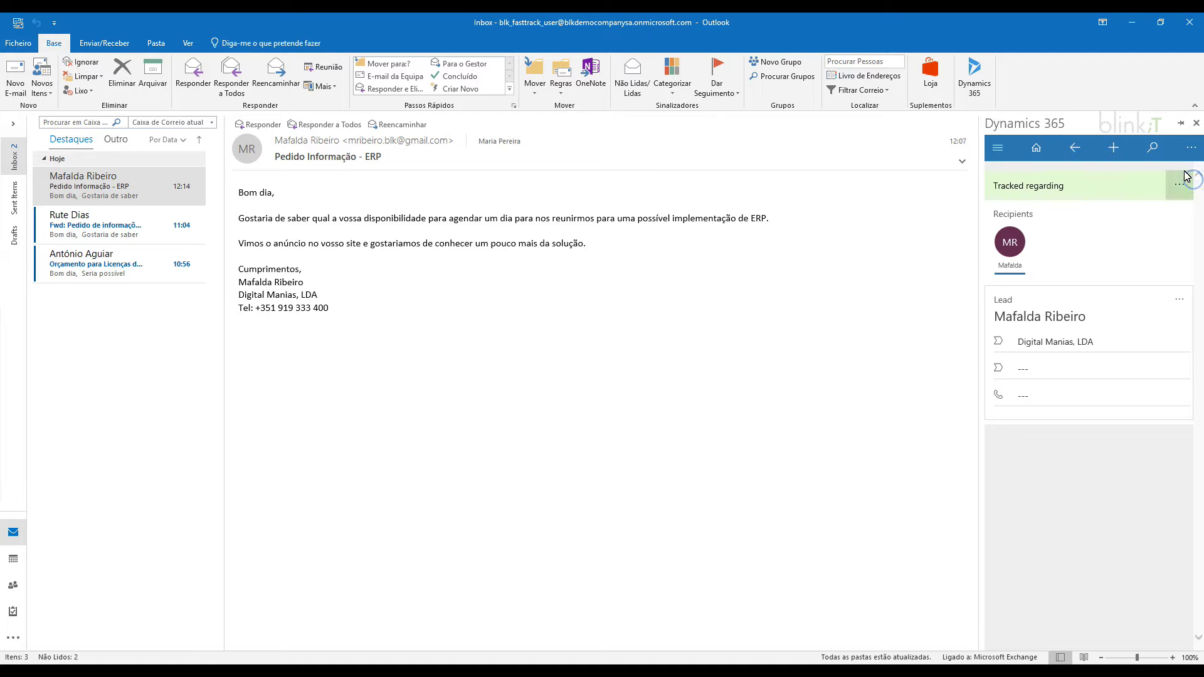
# Switch to the Dynamics 365 web app and go to the Sales > Leads list.
pyautogui.click(1133, 23)
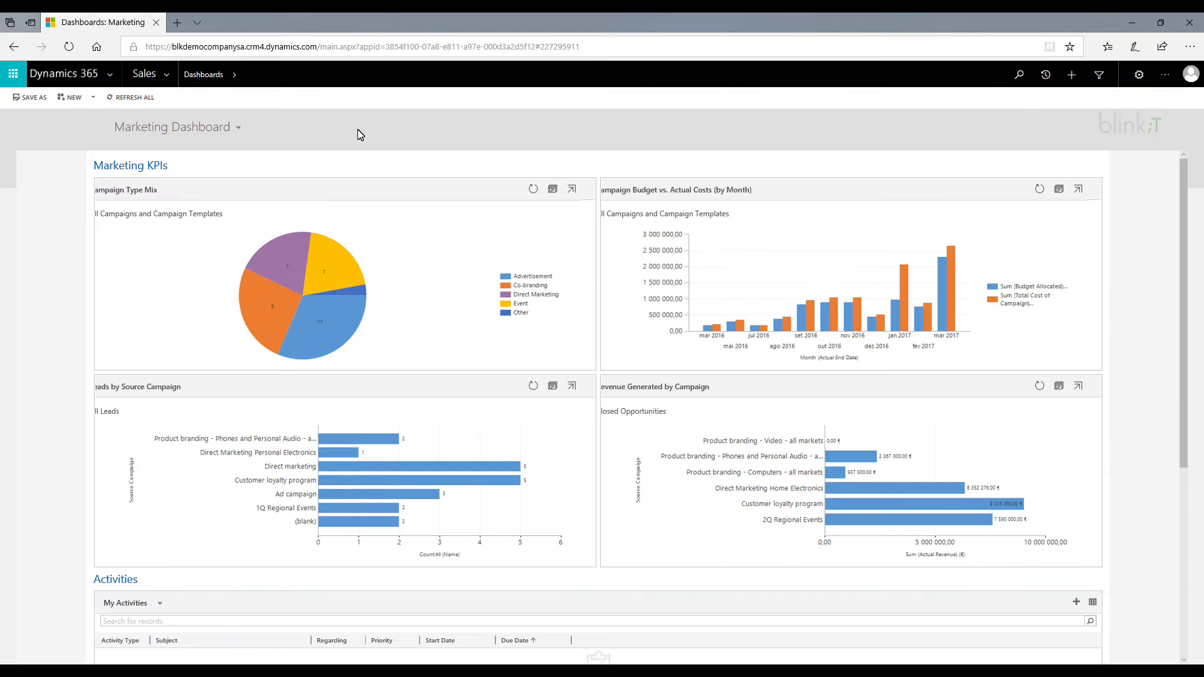
pyautogui.click(167, 75)
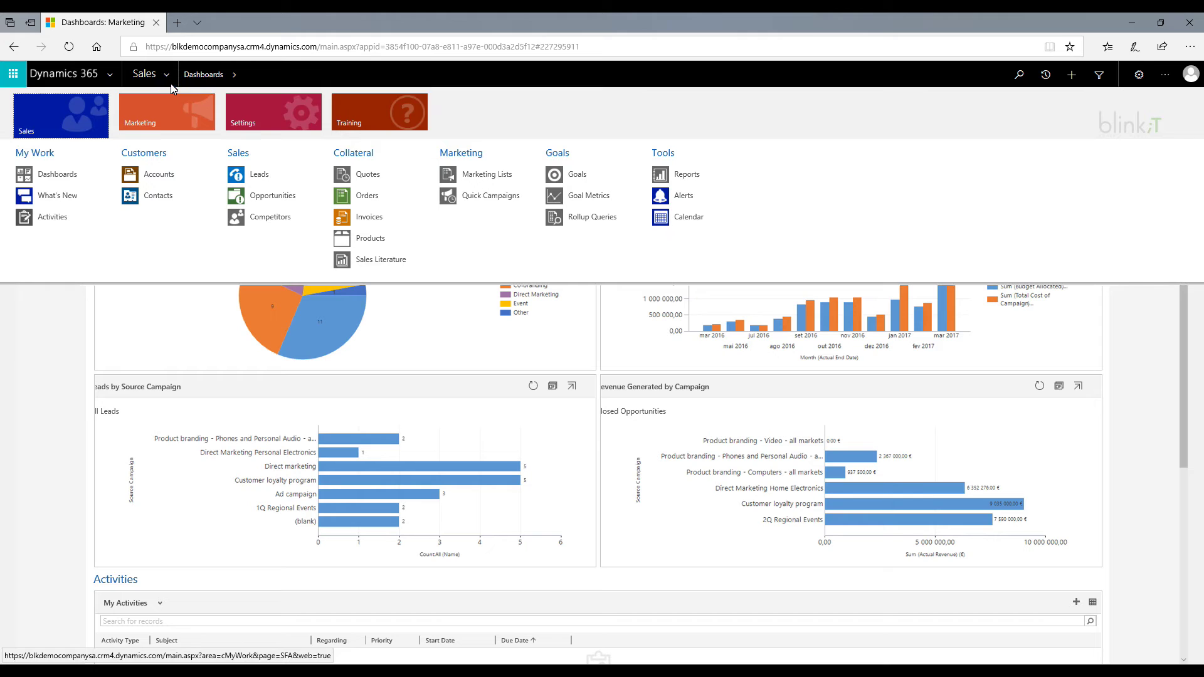
pyautogui.click(274, 180)
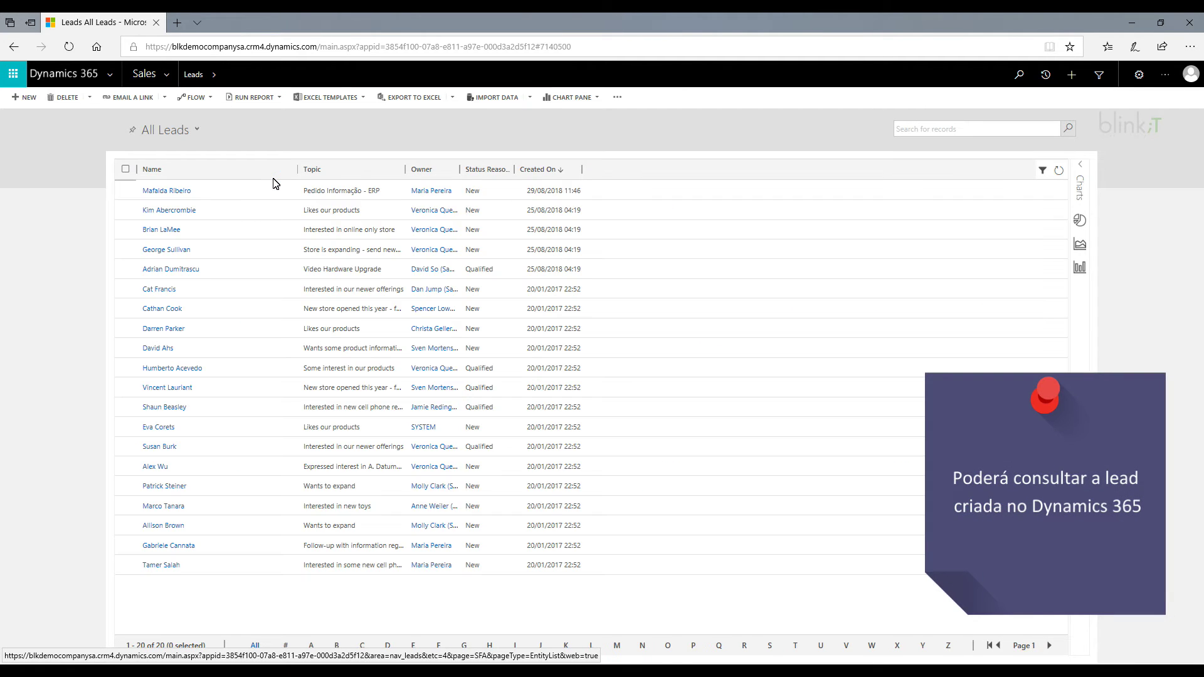
# Search the leads list for the new lead by name and open its record.
pyautogui.click(950, 132)
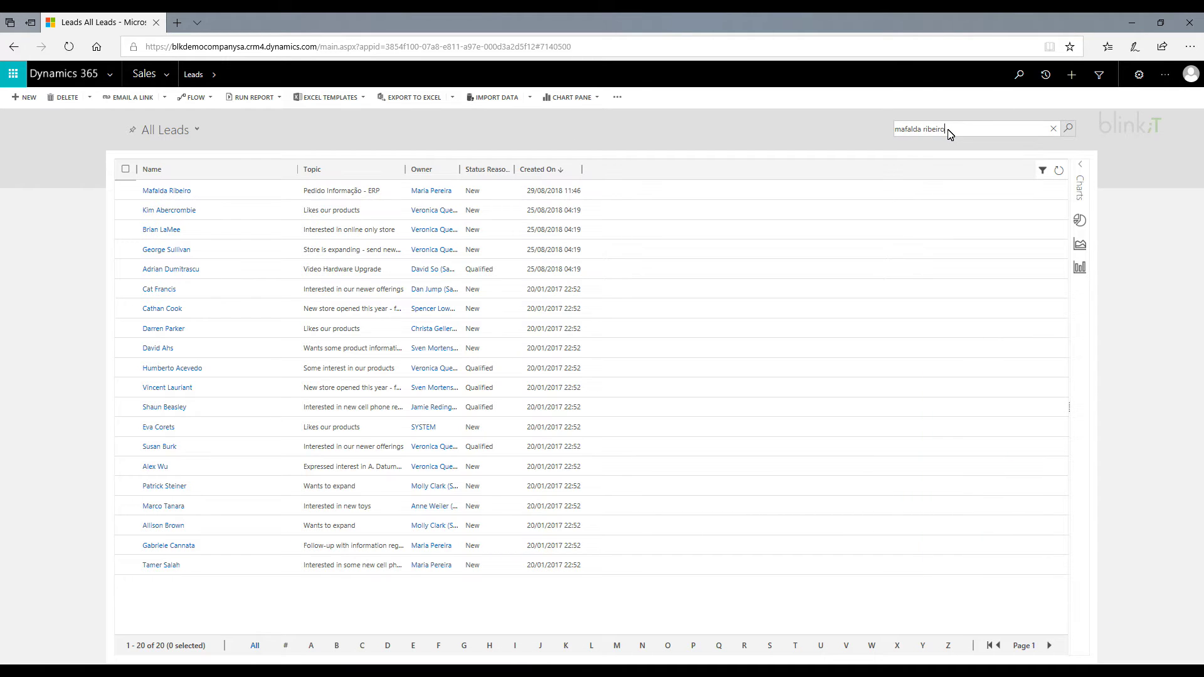
pyautogui.press('Return')
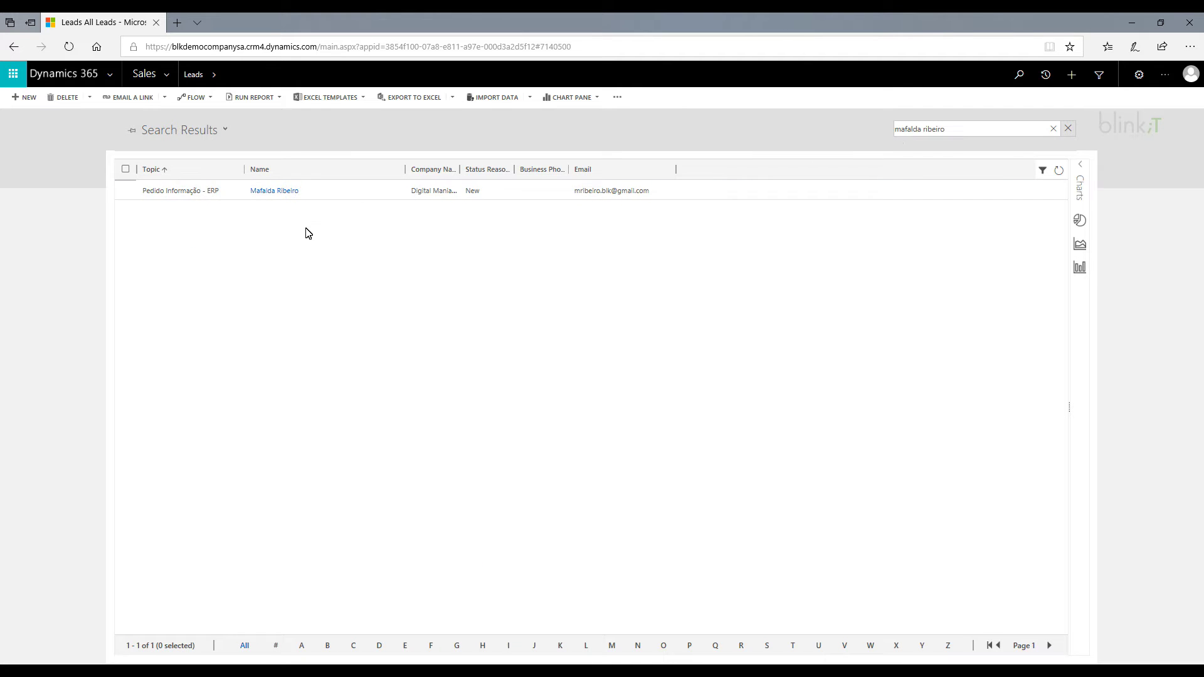
pyautogui.click(261, 195)
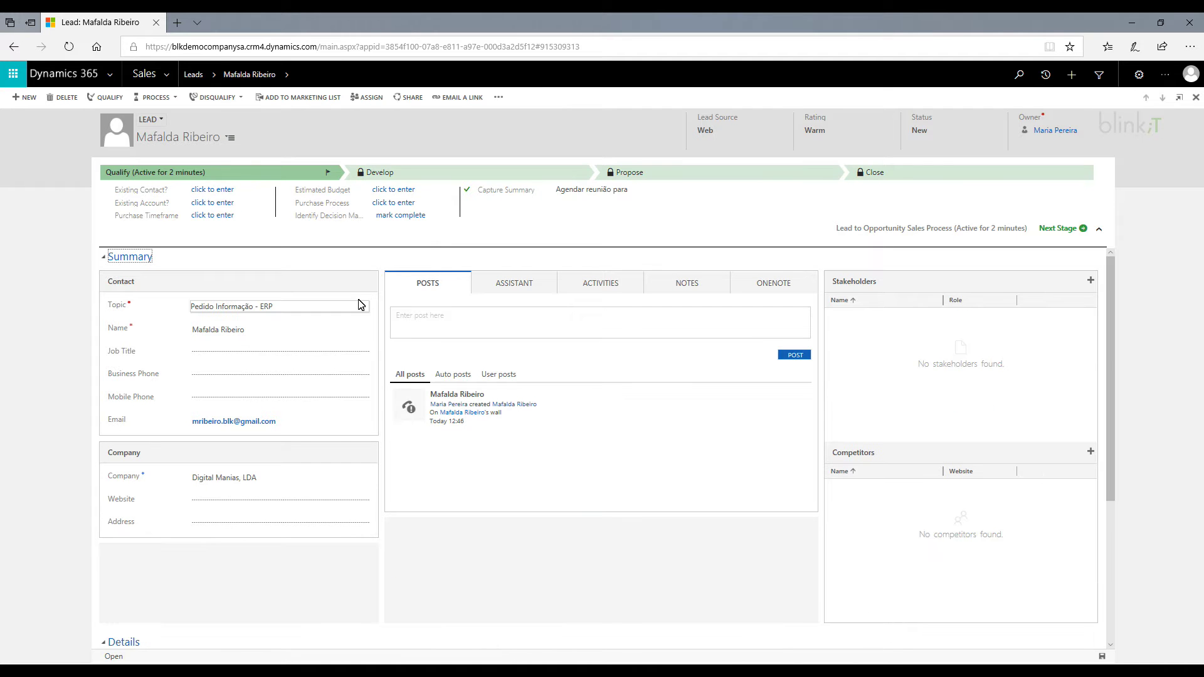
# Check the lead's Activities for the tracked ERP request email, then return to Outlook.
pyautogui.scroll(-4, 380, 344)
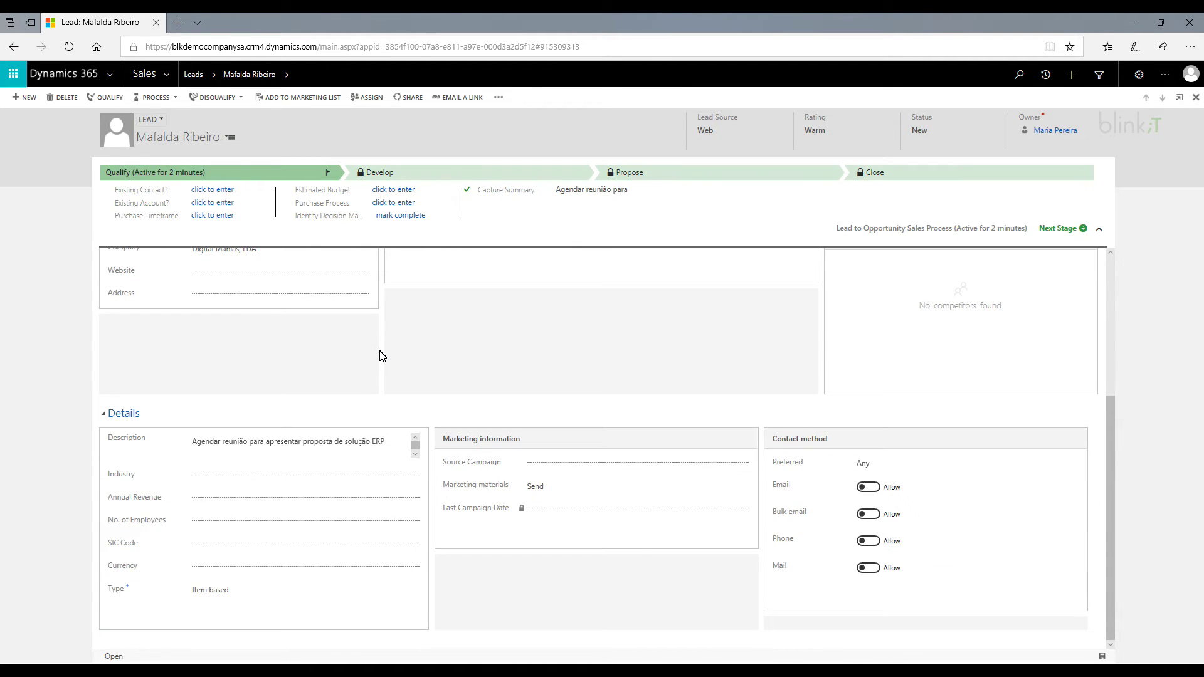
pyautogui.scroll(4, 532, 376)
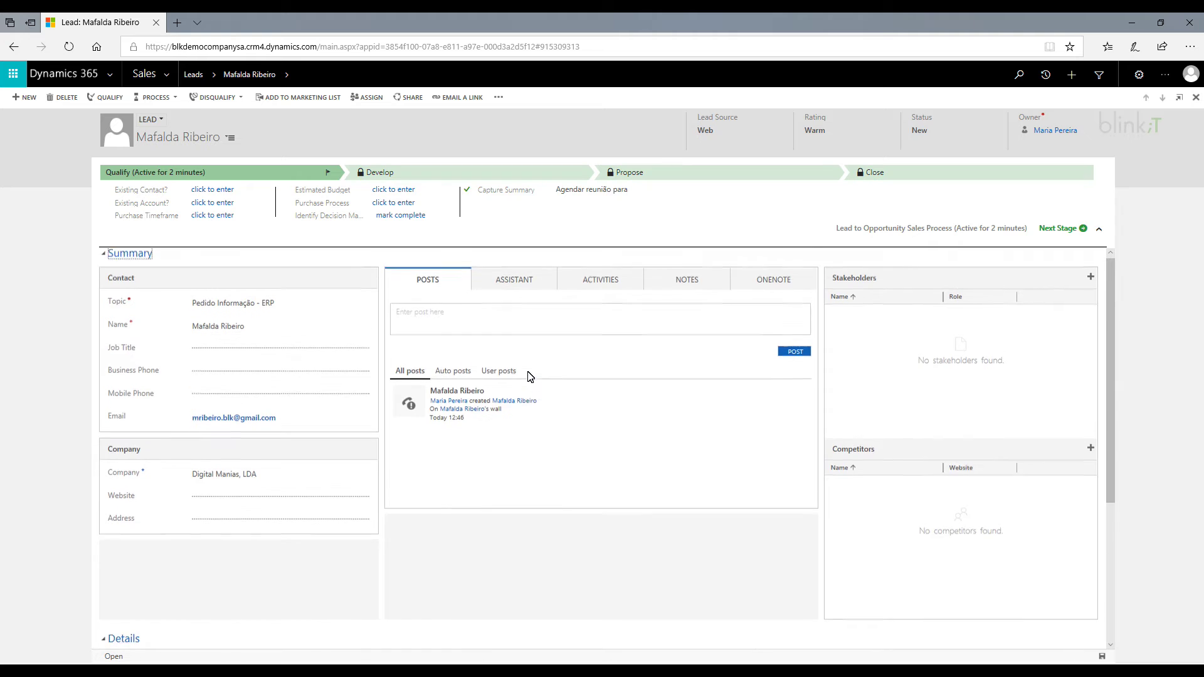
pyautogui.click(595, 290)
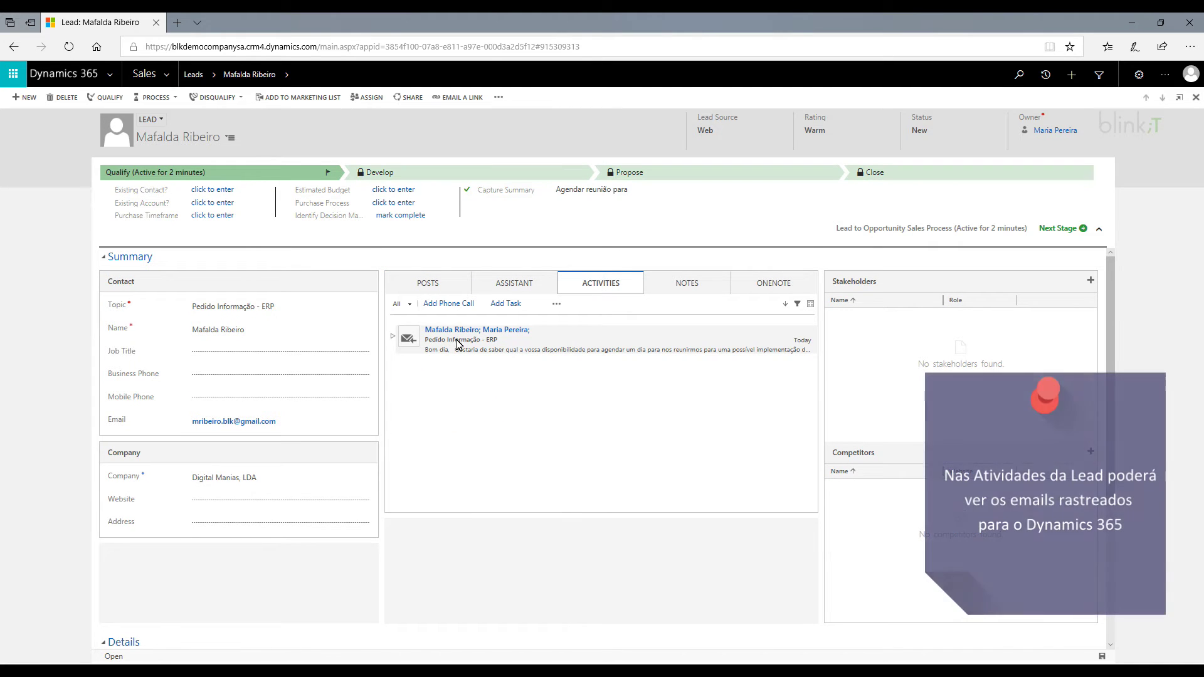
pyautogui.click(408, 340)
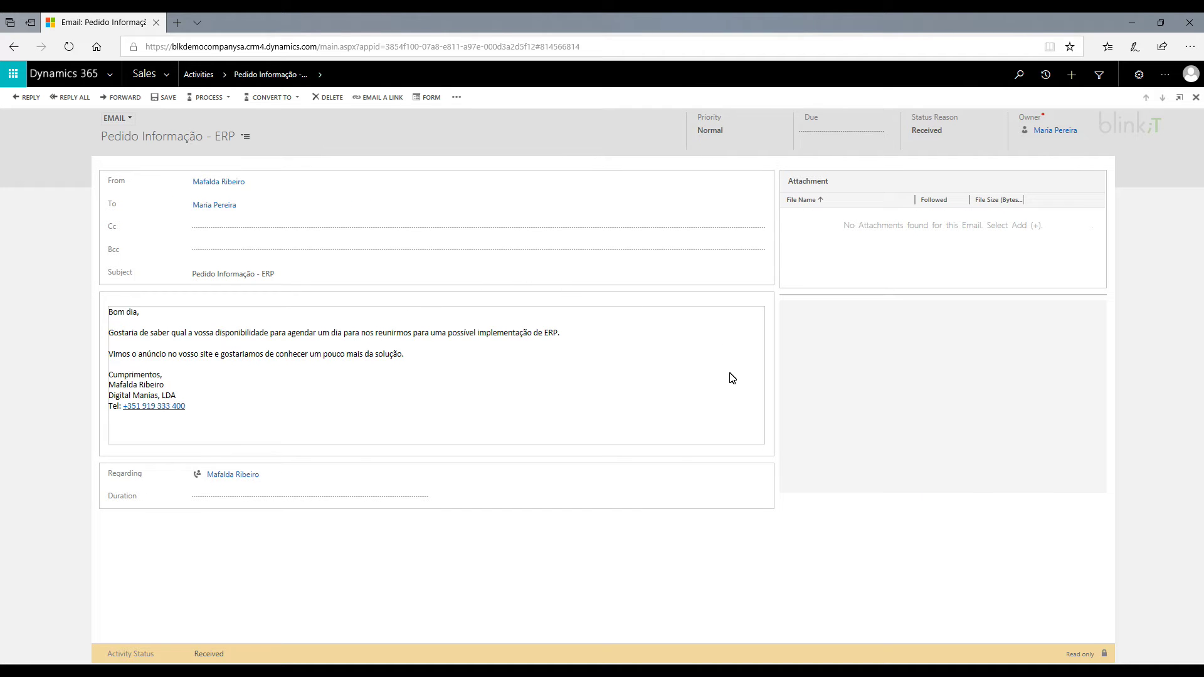
pyautogui.hotkey('alt', 'Tab')
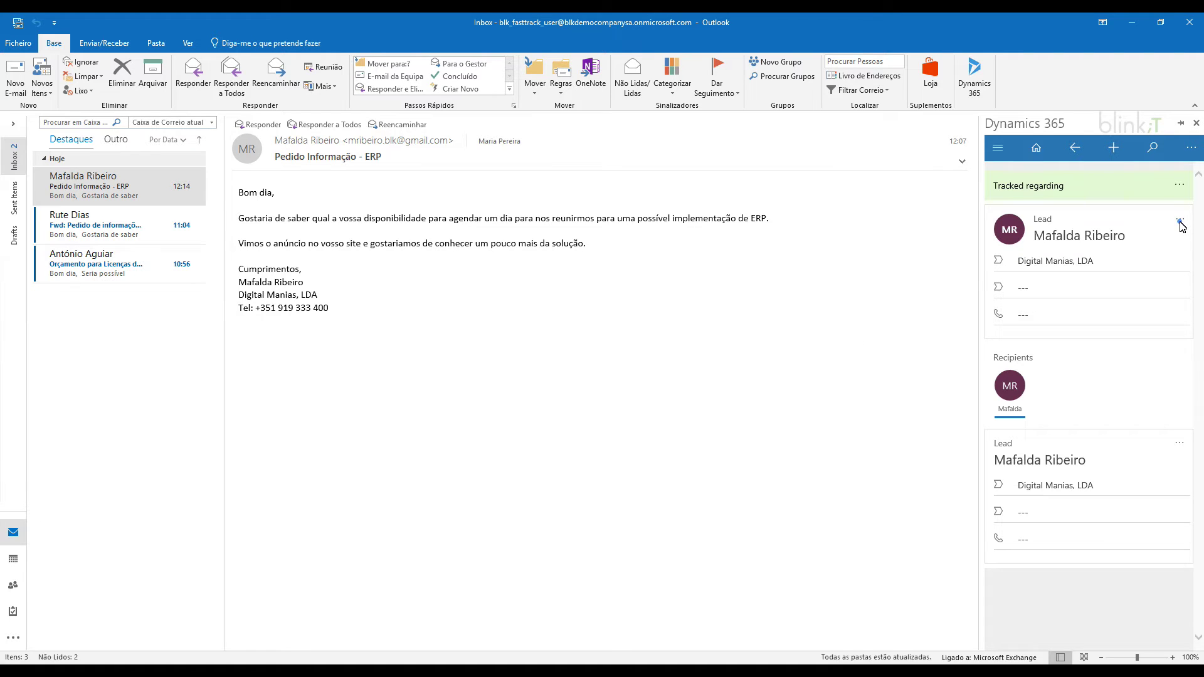
# Start a new appointment activity for the tracked lead.
pyautogui.click(1180, 224)
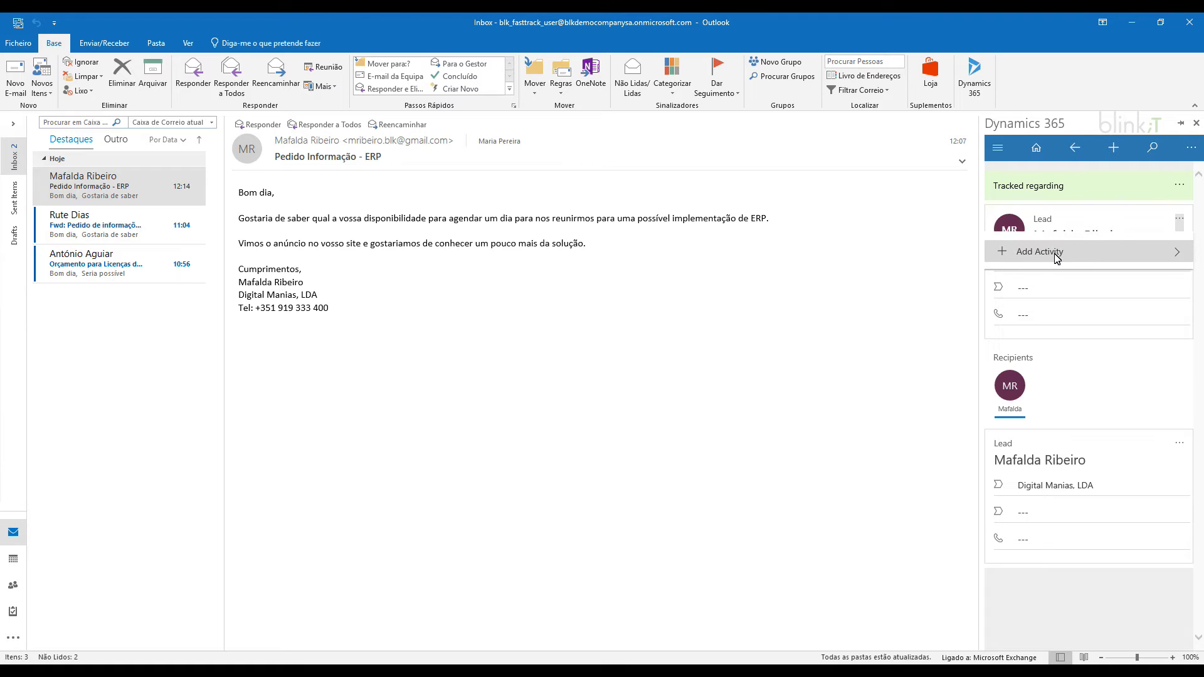
pyautogui.click(1085, 256)
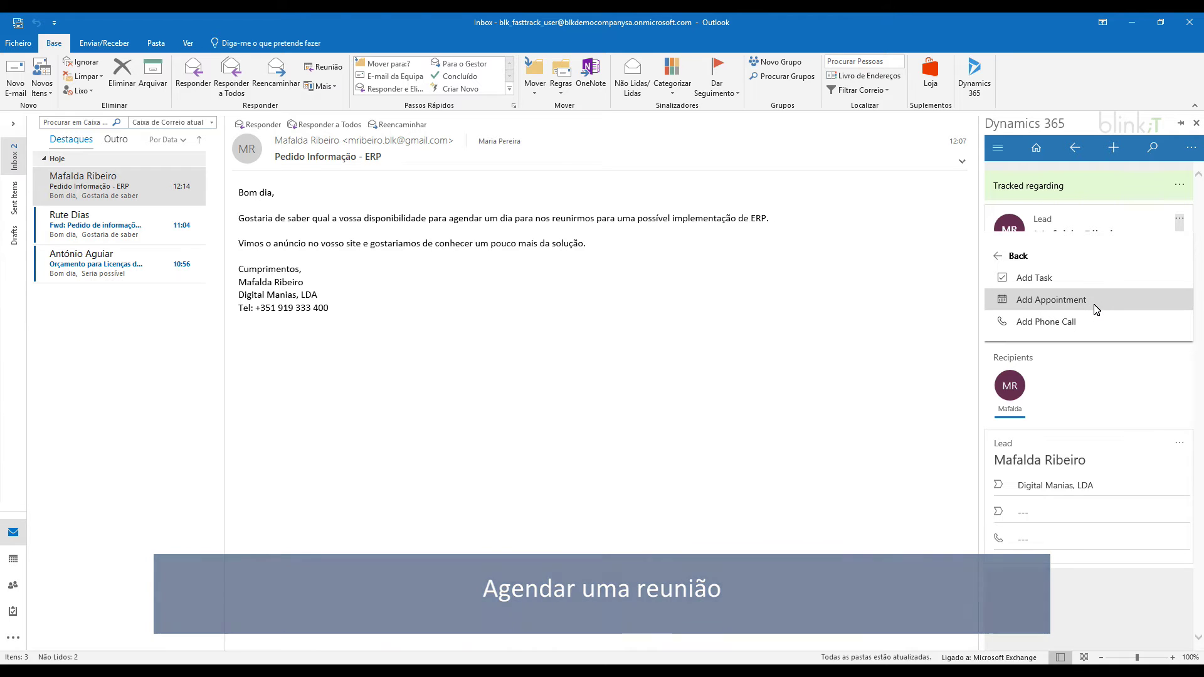
pyautogui.click(1095, 307)
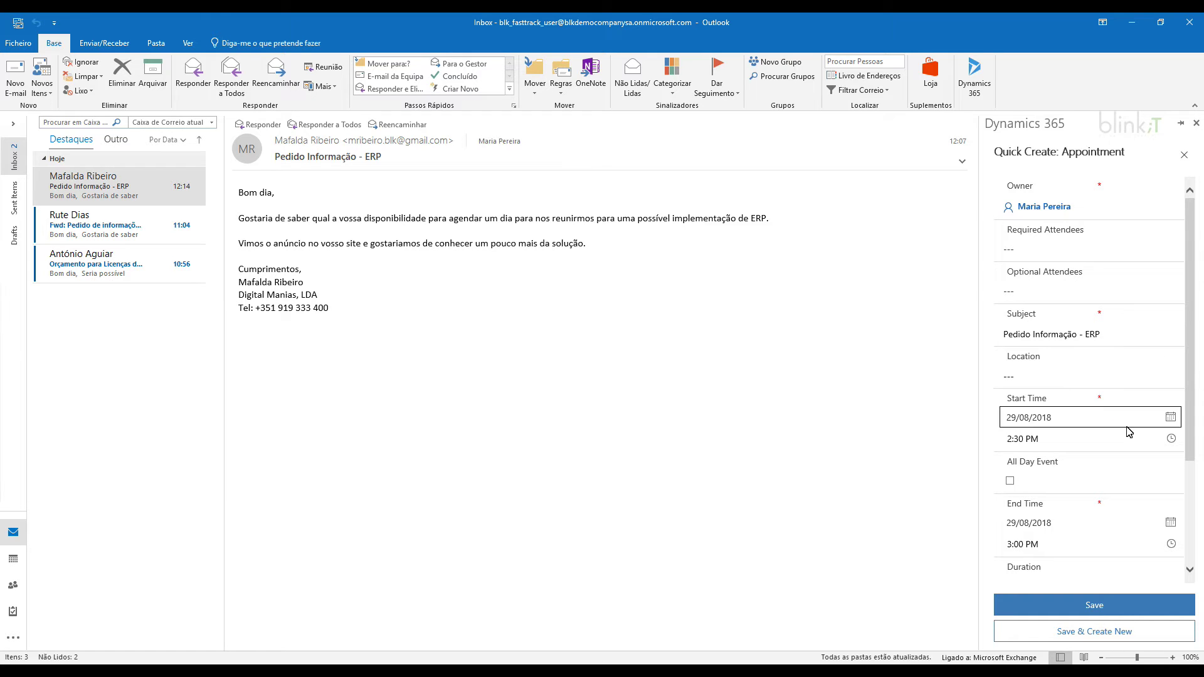
# Schedule the appointment from 3:00 PM to 4:00 PM and save it.
pyautogui.click(1169, 441)
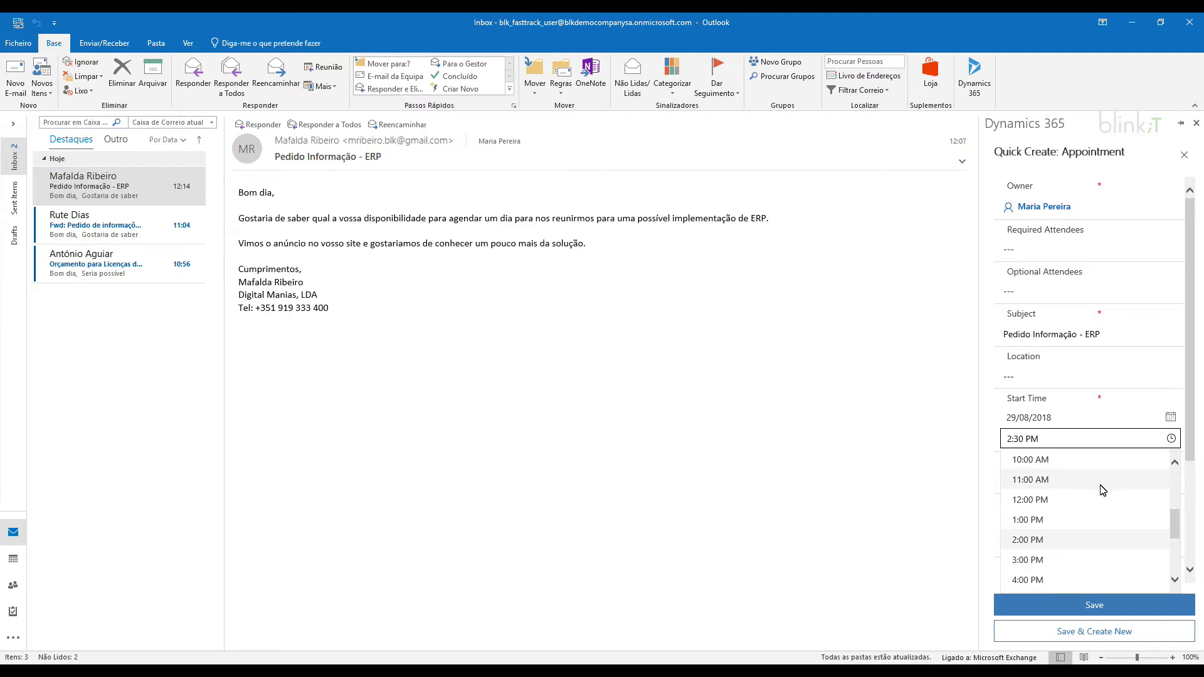
pyautogui.scroll(-1, 1091, 492)
pyautogui.click(1066, 522)
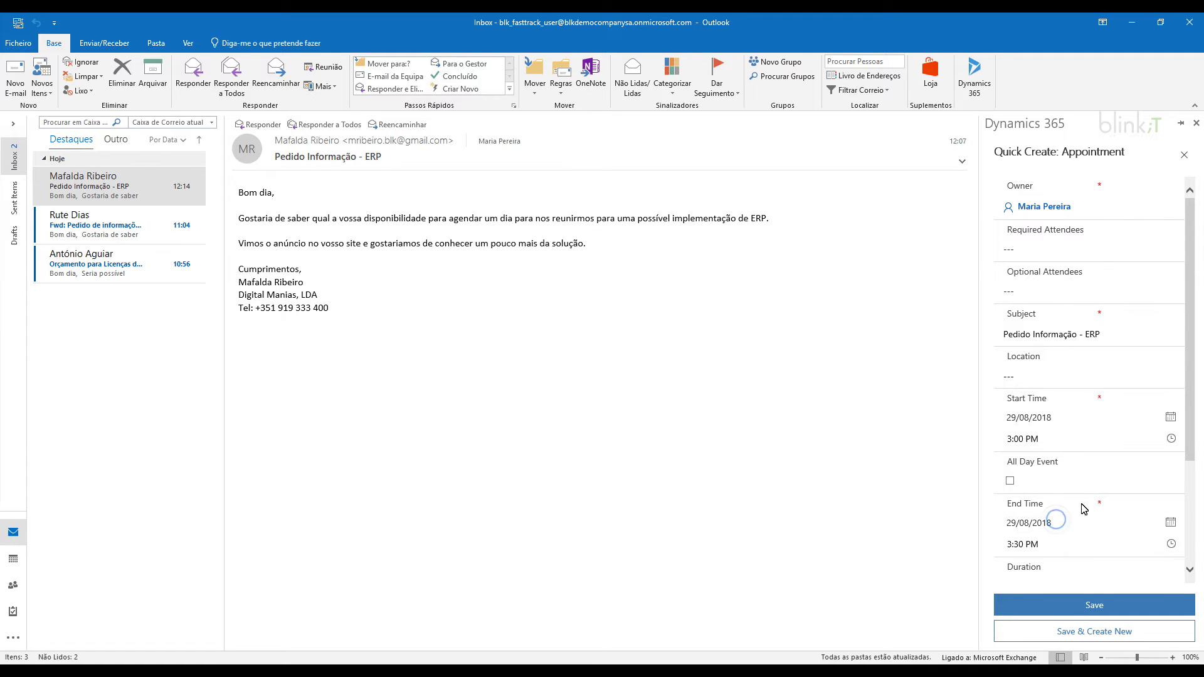
pyautogui.scroll(-1, 1102, 494)
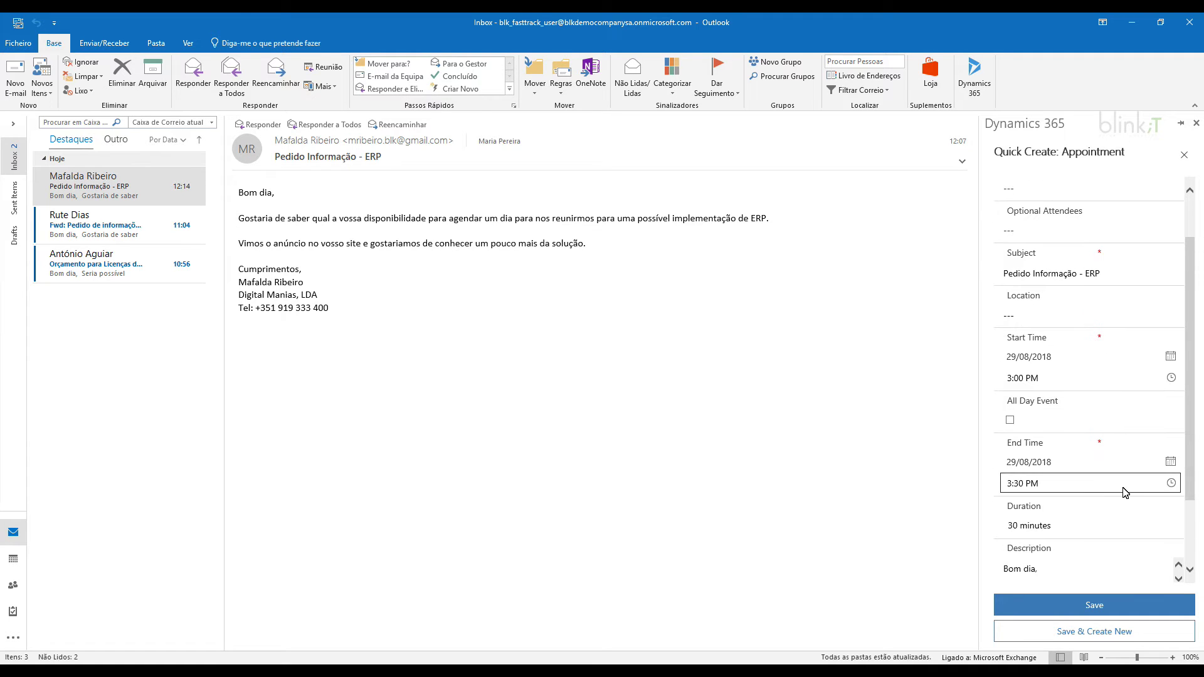
pyautogui.click(1167, 485)
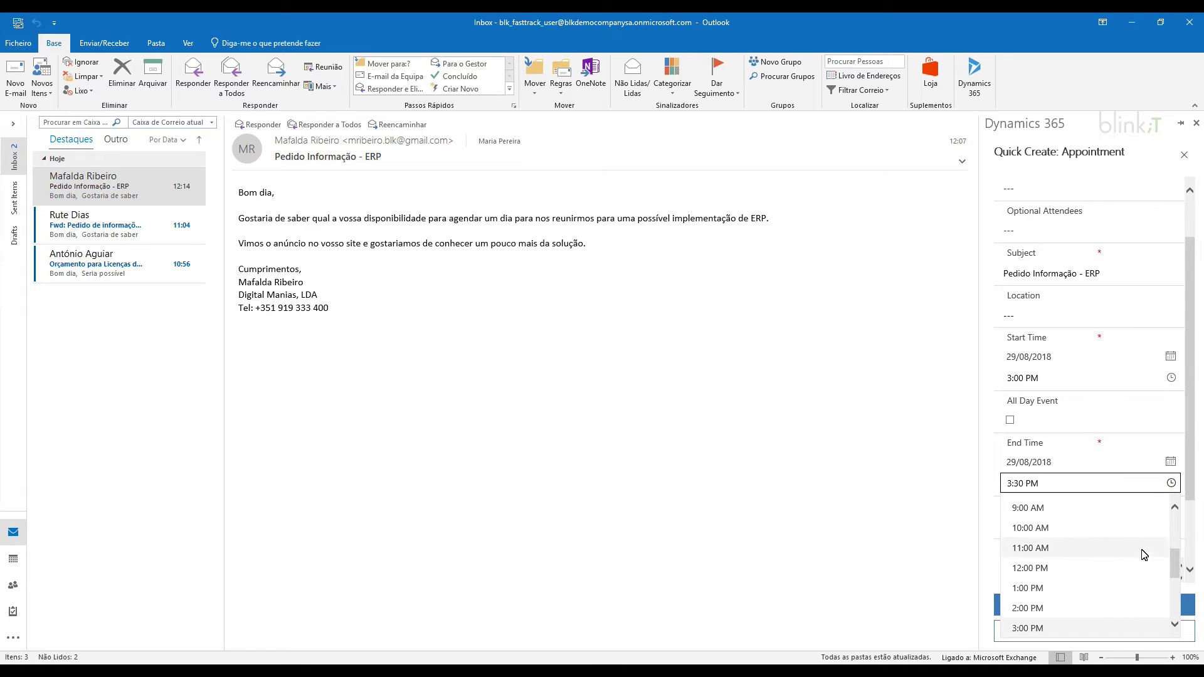
pyautogui.scroll(-1, 1107, 581)
pyautogui.scroll(-1, 1107, 580)
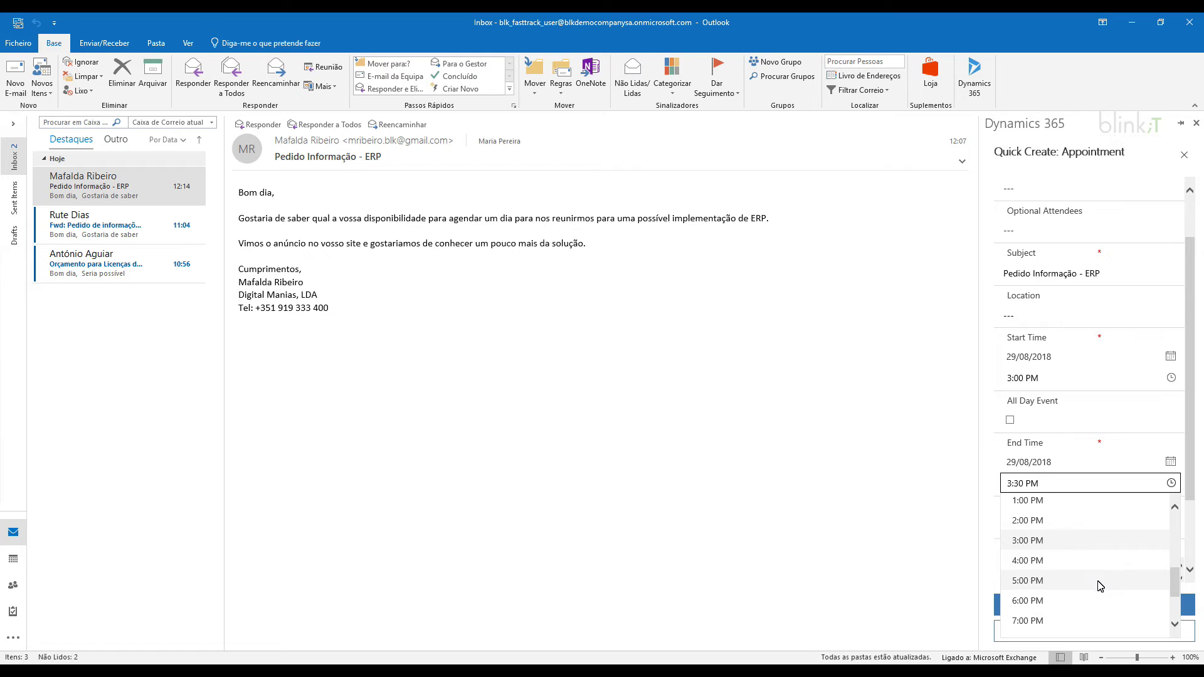
pyautogui.click(1093, 563)
pyautogui.scroll(-1, 1094, 512)
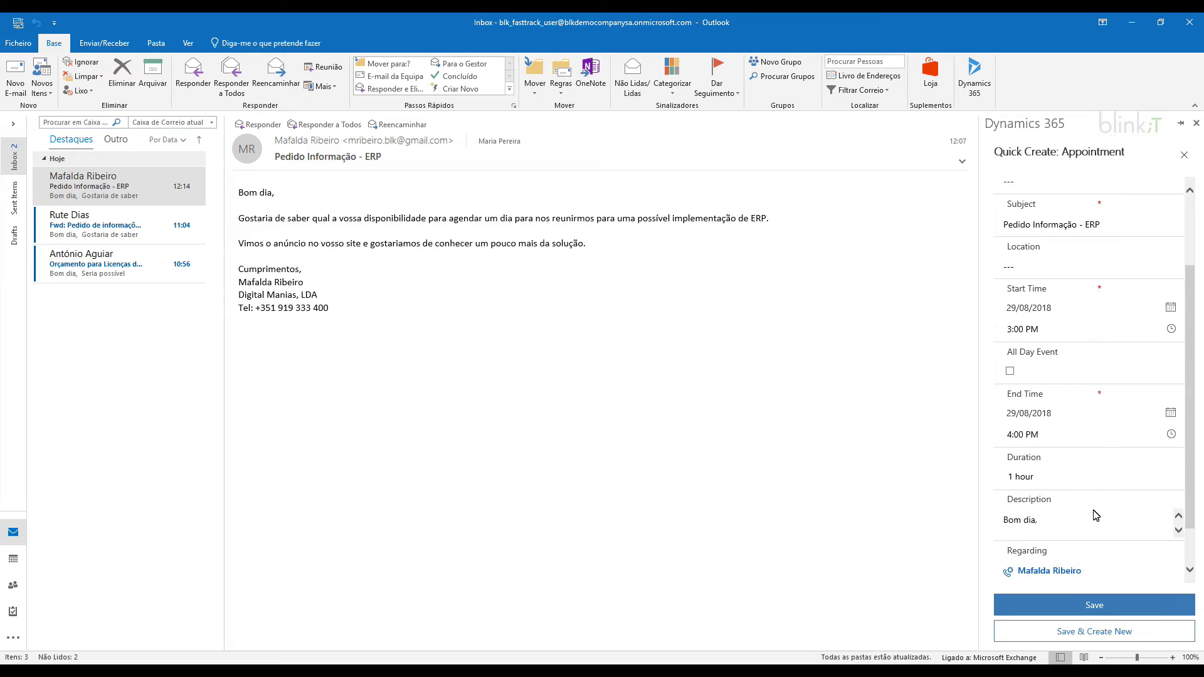
pyautogui.scroll(-1, 1059, 571)
pyautogui.click(1116, 607)
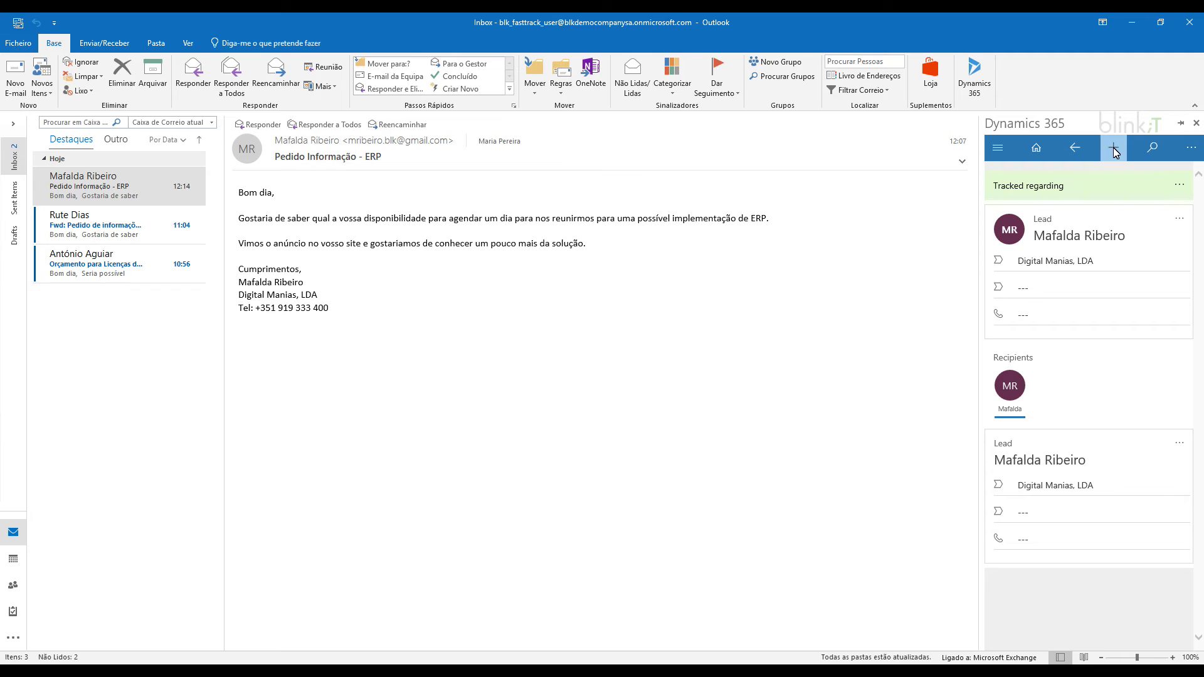
# Create a new contact with the sender's first name, last name and e-mail address.
pyautogui.click(1112, 148)
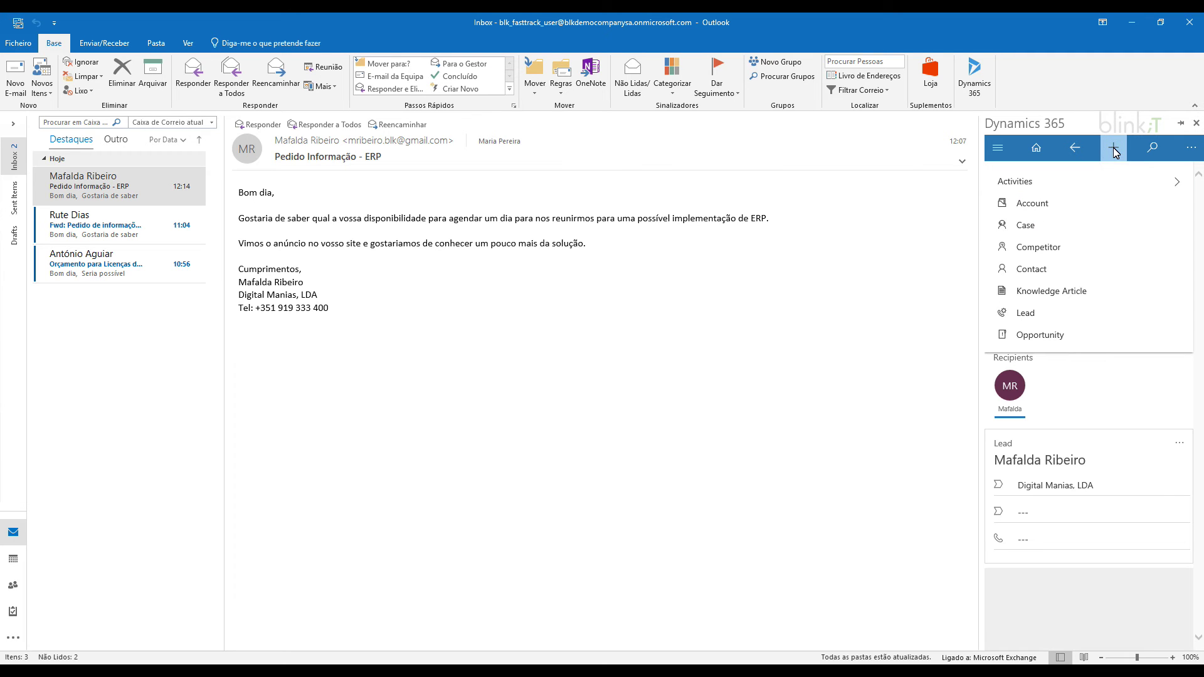
pyautogui.click(1061, 274)
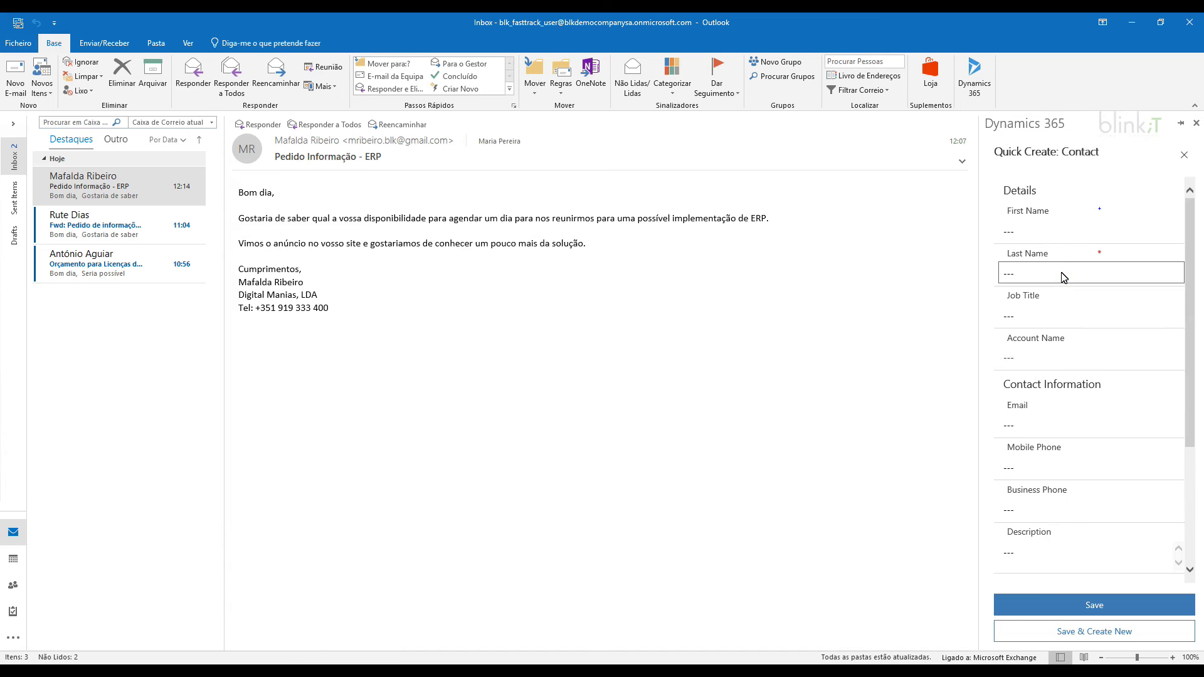
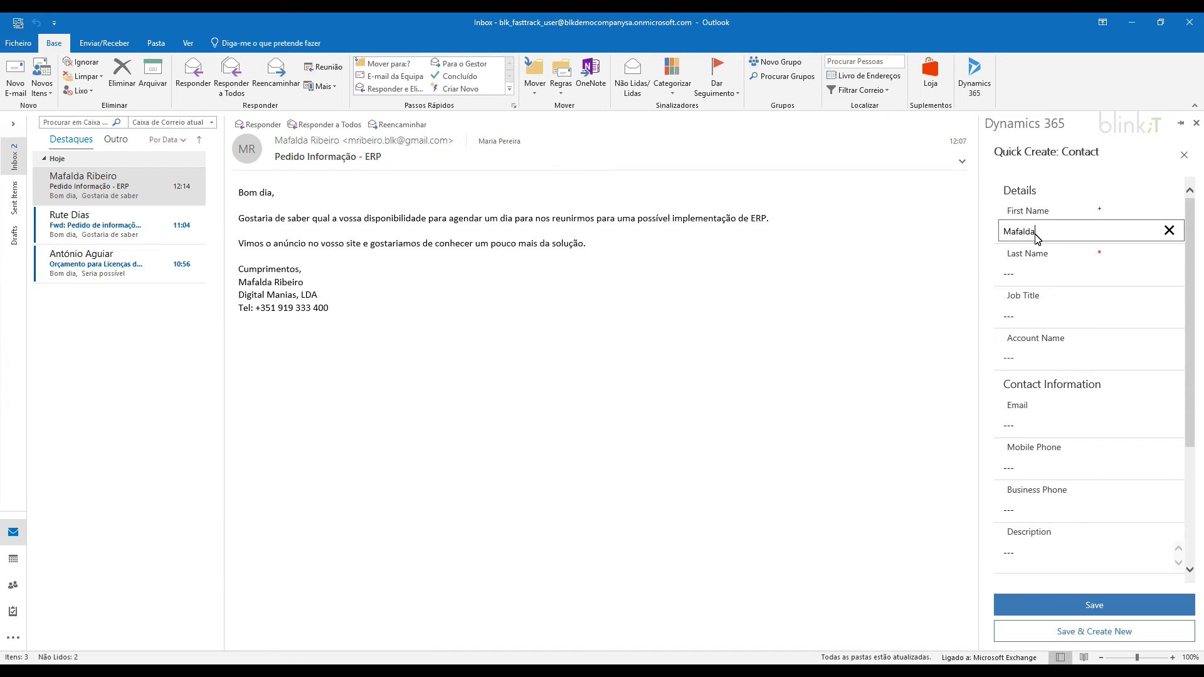
pyautogui.click(1046, 277)
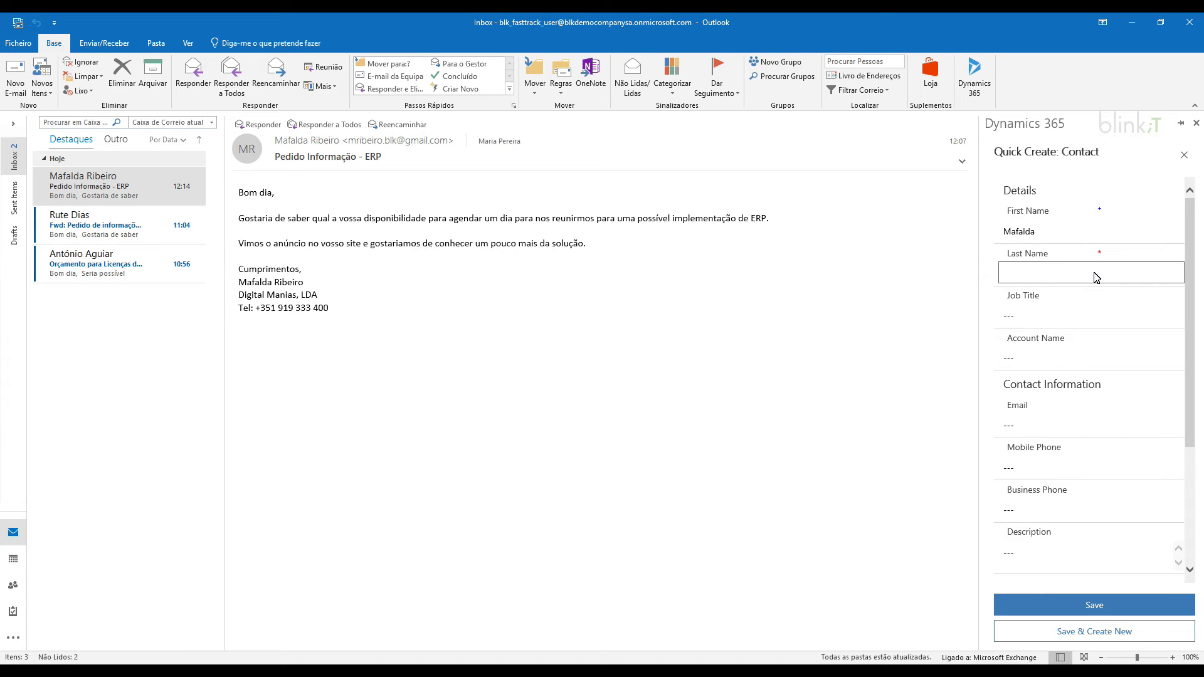
pyautogui.click(1057, 425)
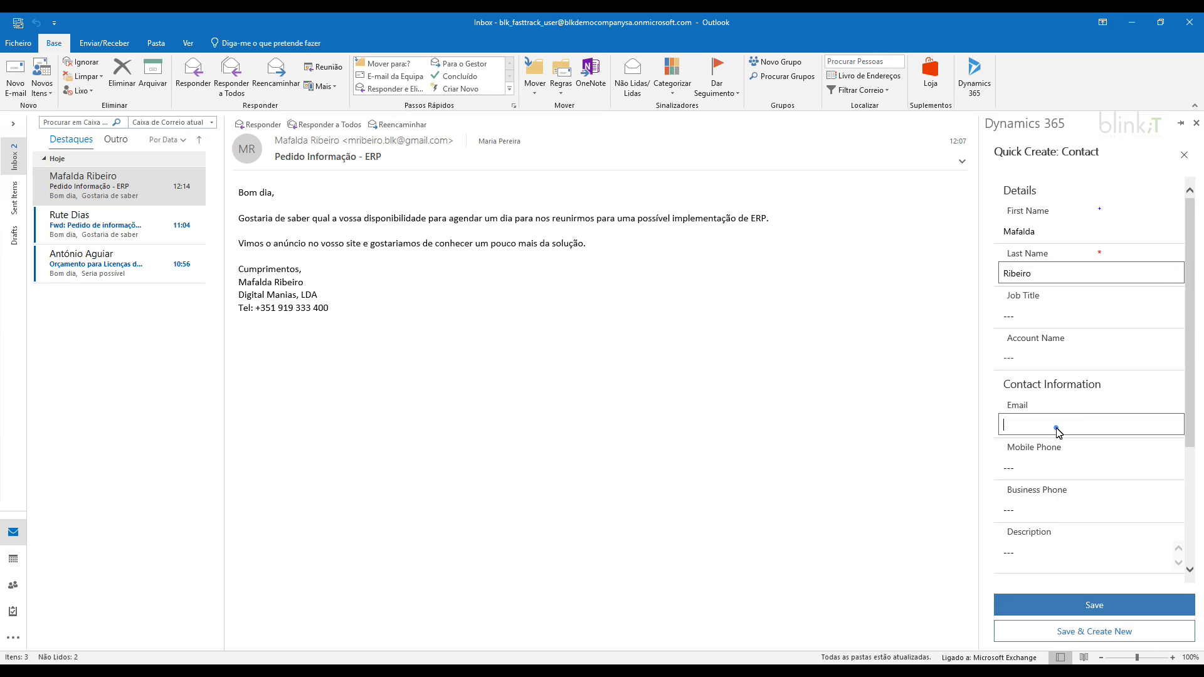
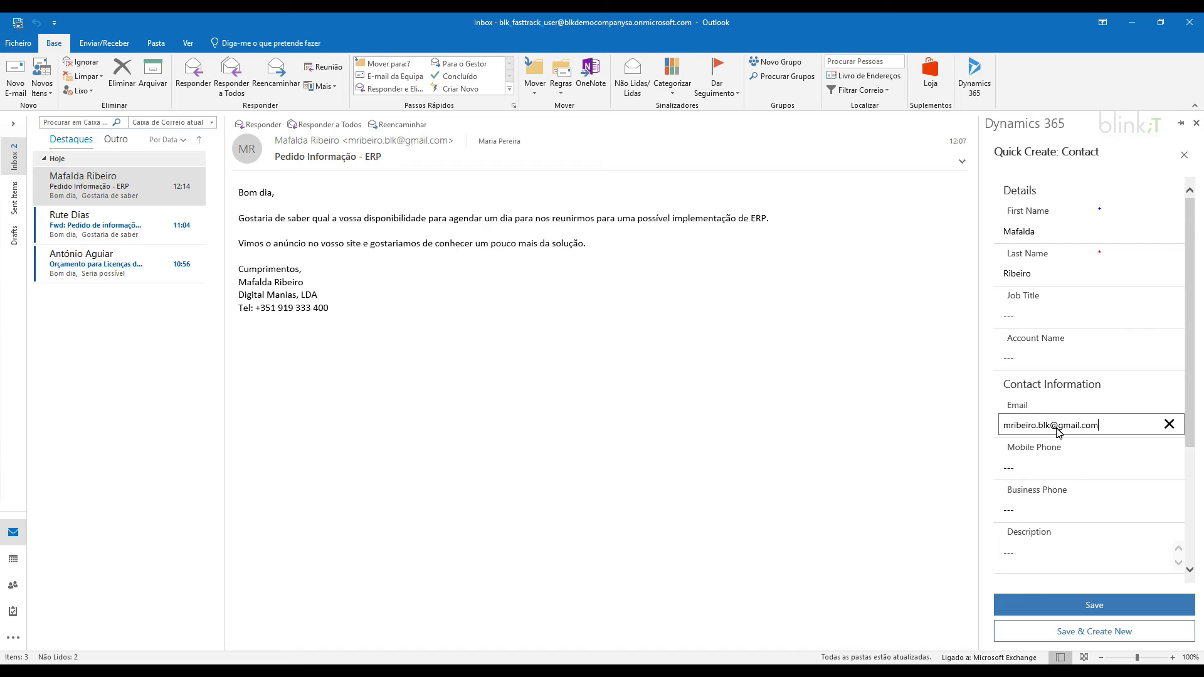
# Add the description 'Interesse por soluções ERP' and save the contact.
pyautogui.scroll(-3, 1058, 433)
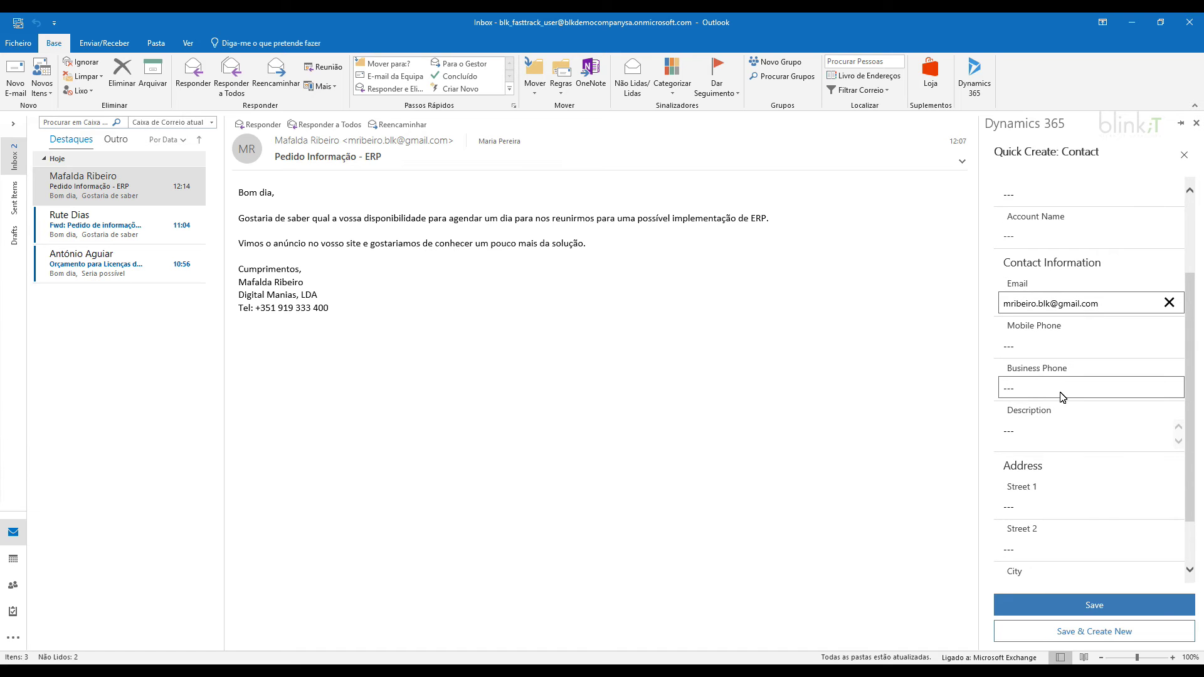
pyautogui.click(1051, 377)
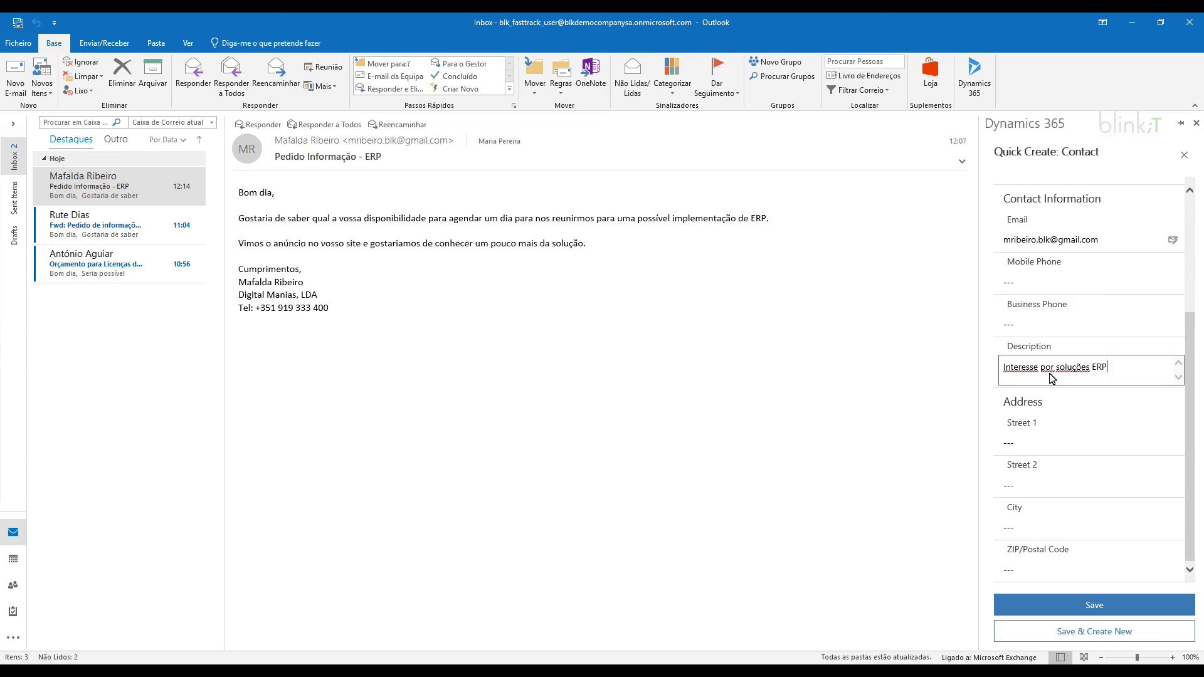
pyautogui.click(1036, 528)
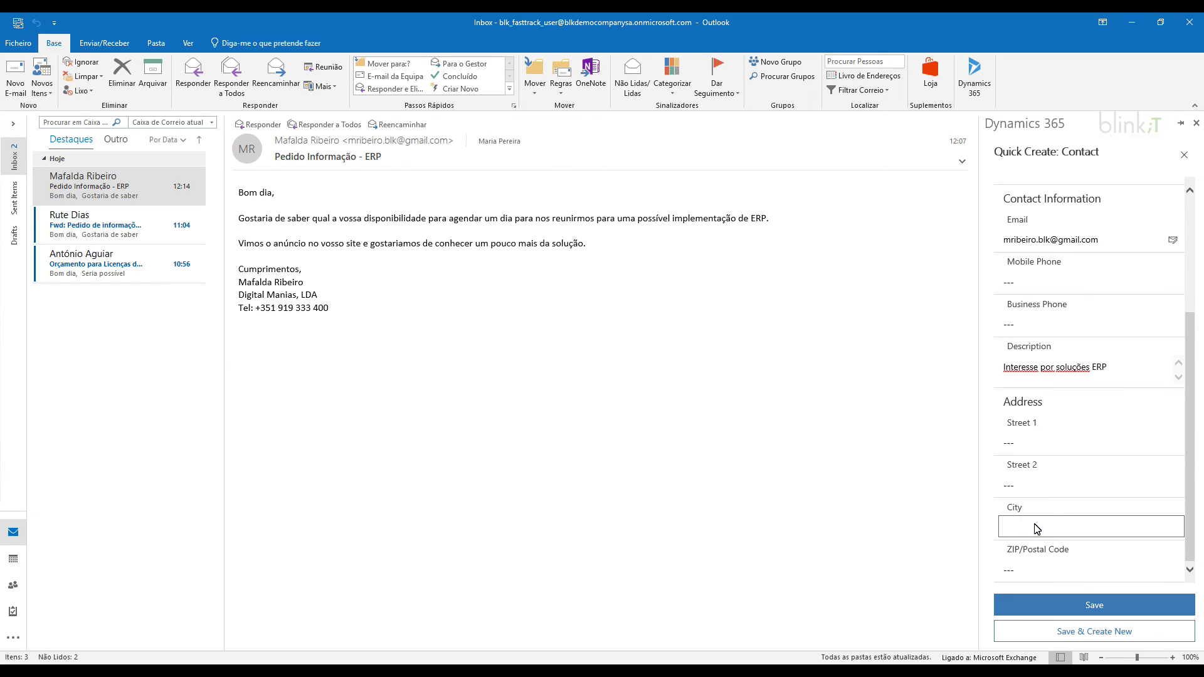
pyautogui.click(1092, 605)
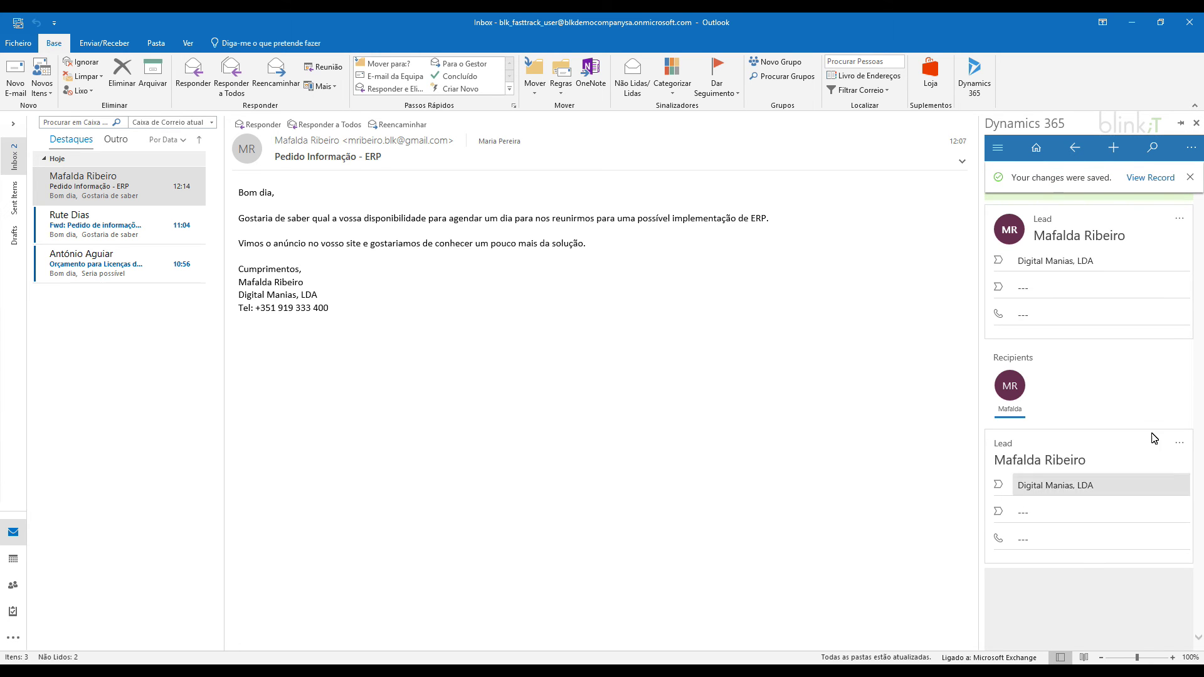
# Dismiss the saved notice and go to the Sales > Contacts list in Dynamics 365.
pyautogui.click(1190, 178)
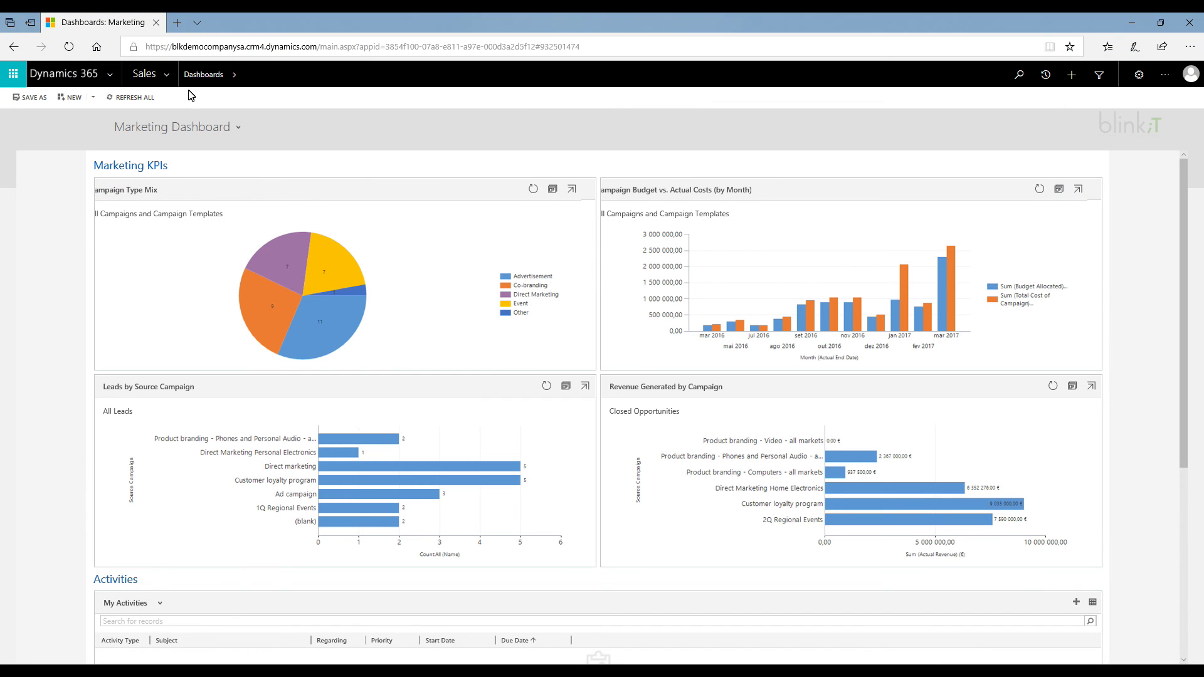
pyautogui.click(166, 75)
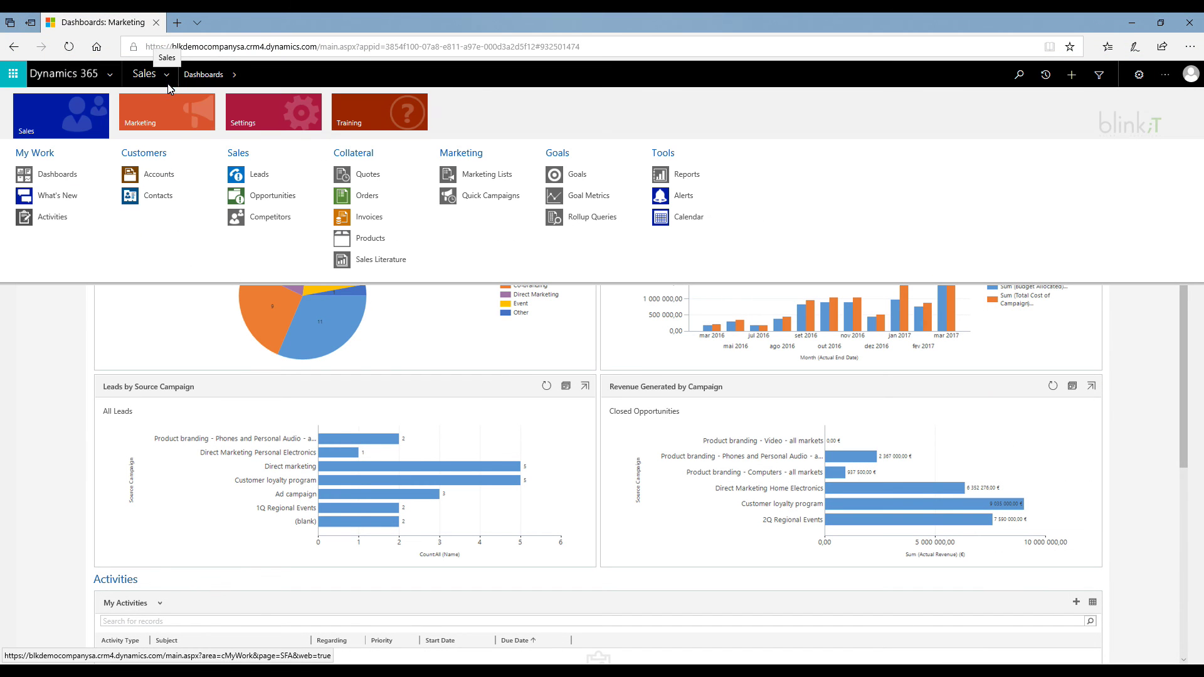
pyautogui.click(165, 195)
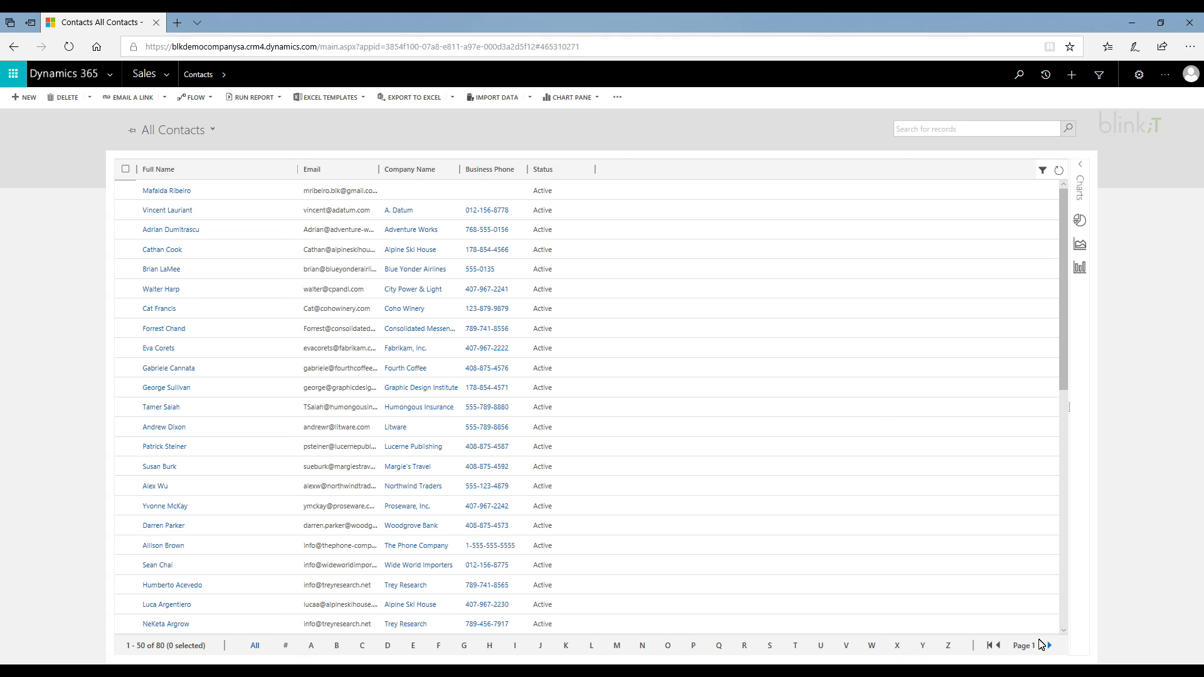
# Filter contacts by M, open the new contact and check its personal notes.
pyautogui.click(617, 646)
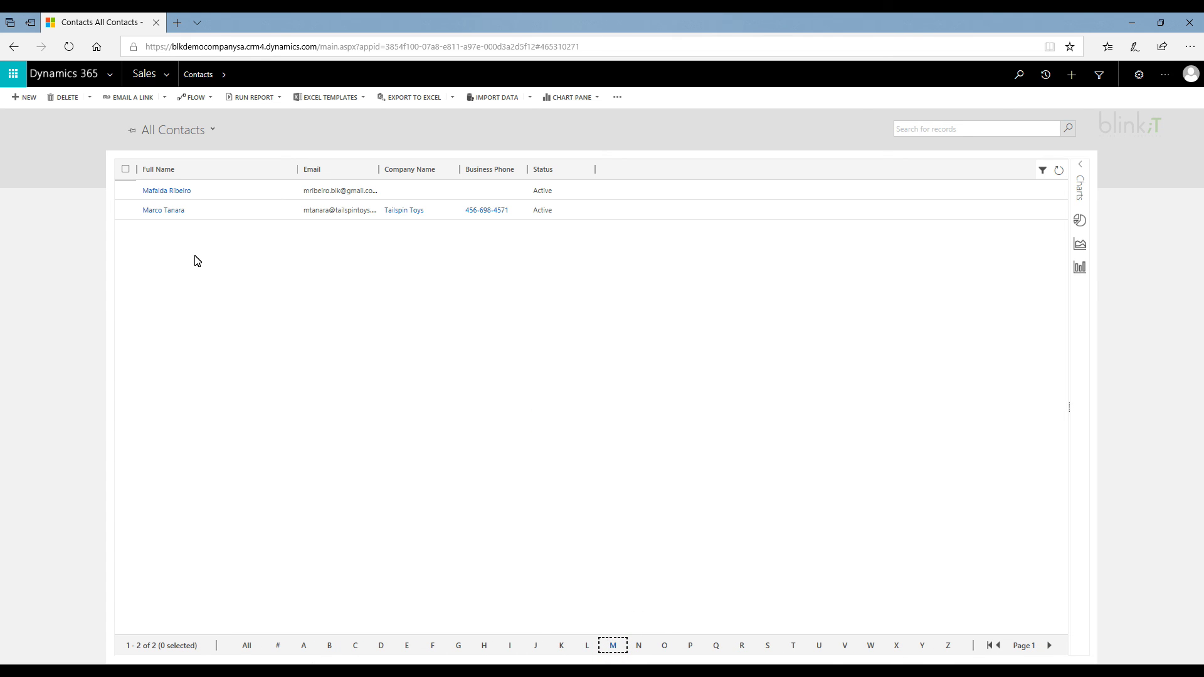
pyautogui.click(167, 190)
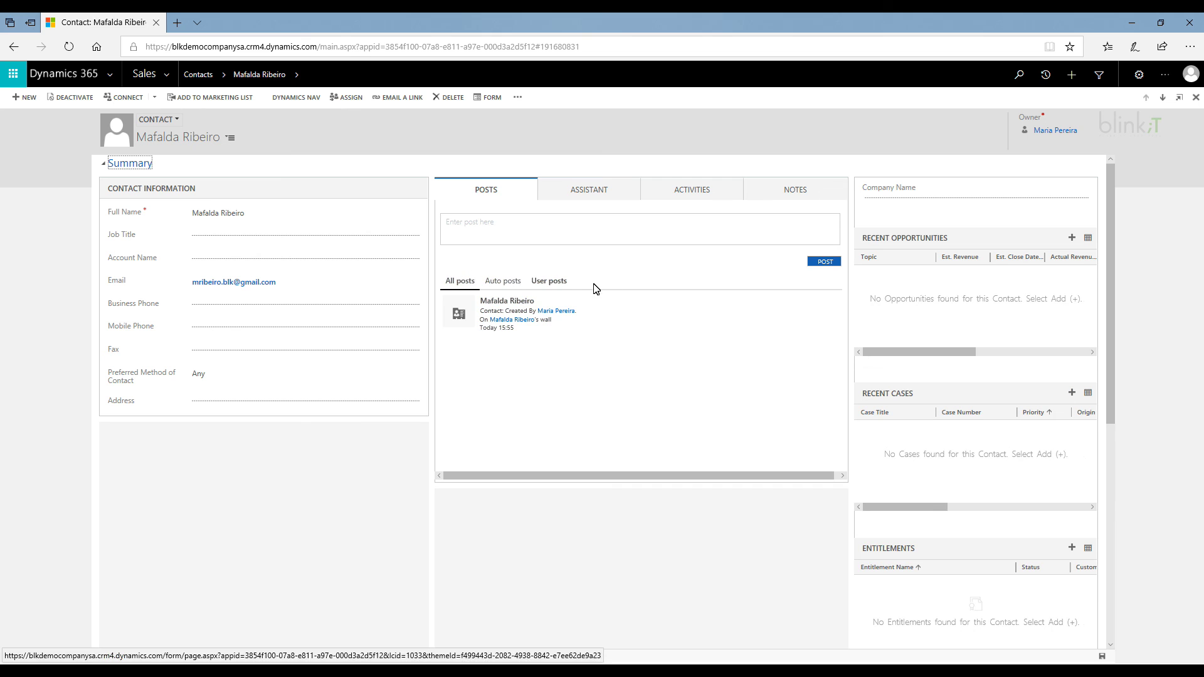
pyautogui.scroll(-5, 660, 314)
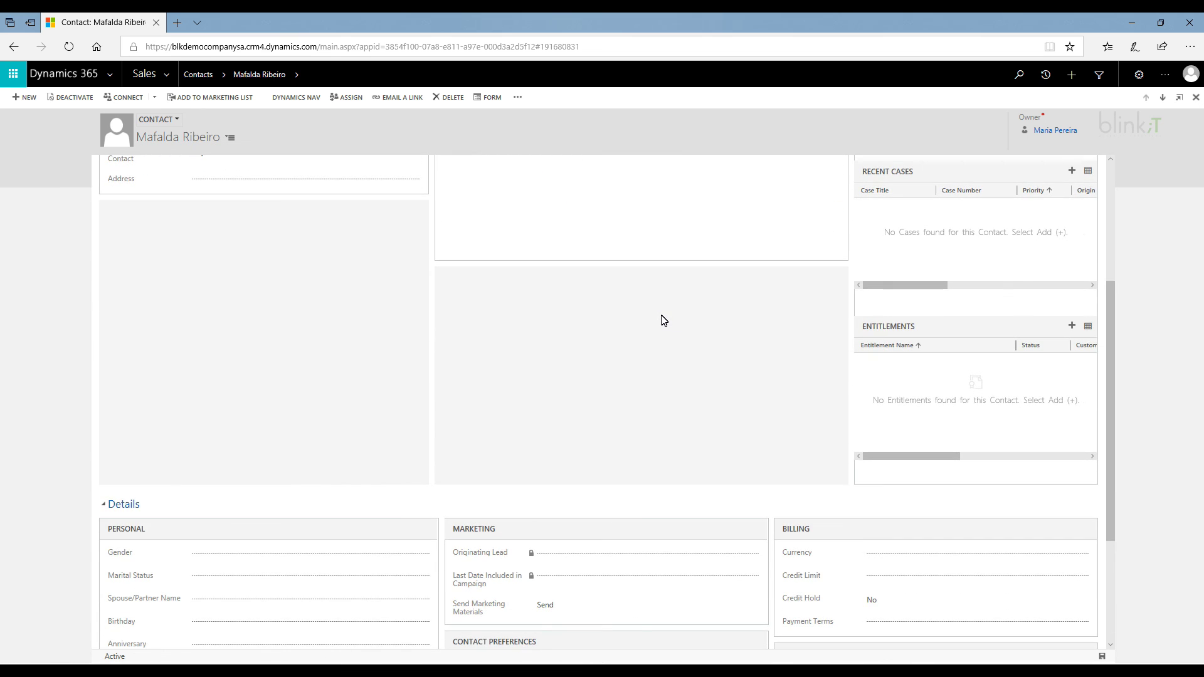
pyautogui.scroll(-3, 663, 317)
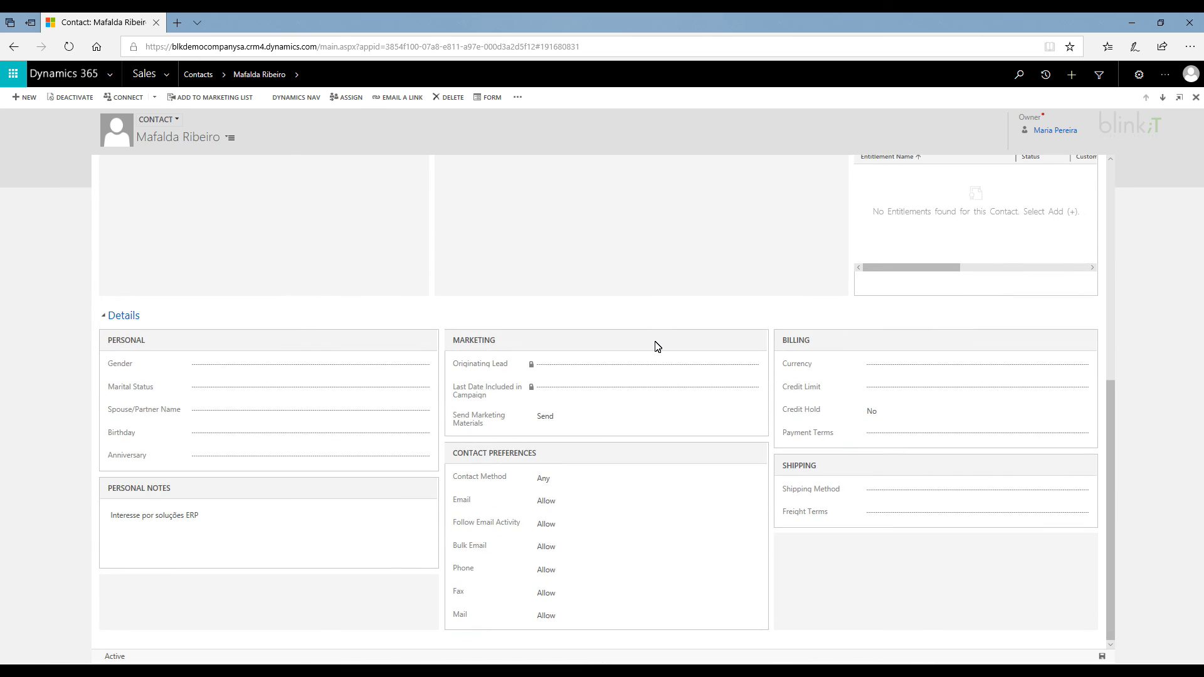
pyautogui.scroll(6, 655, 345)
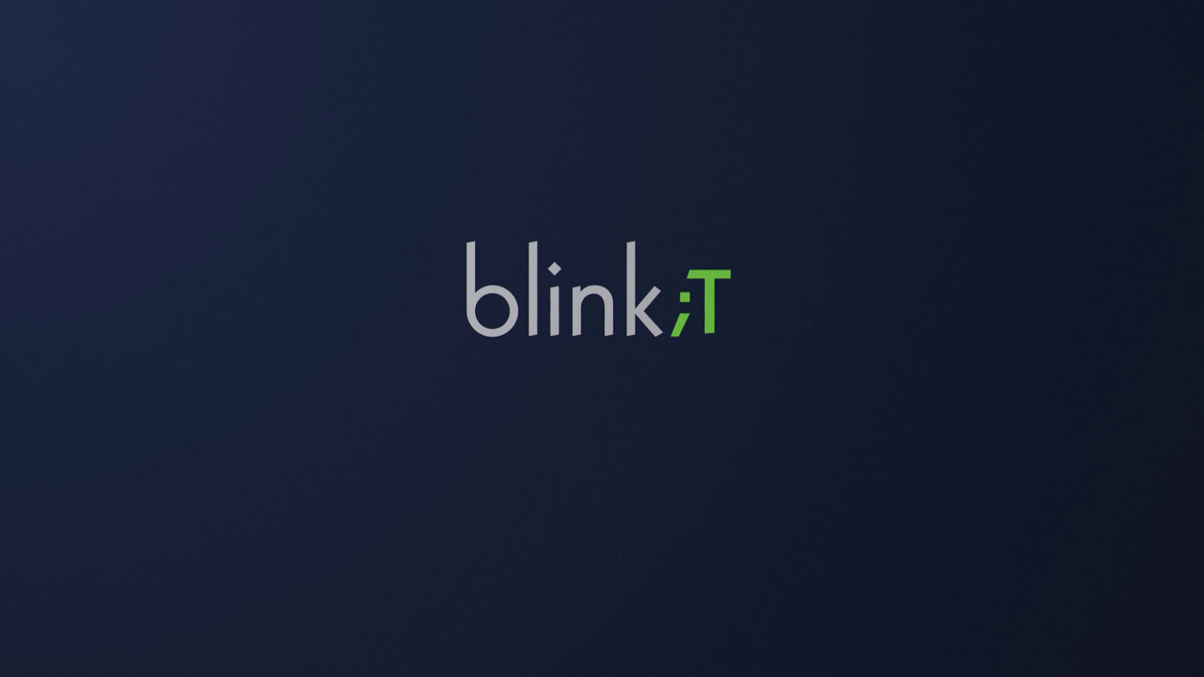